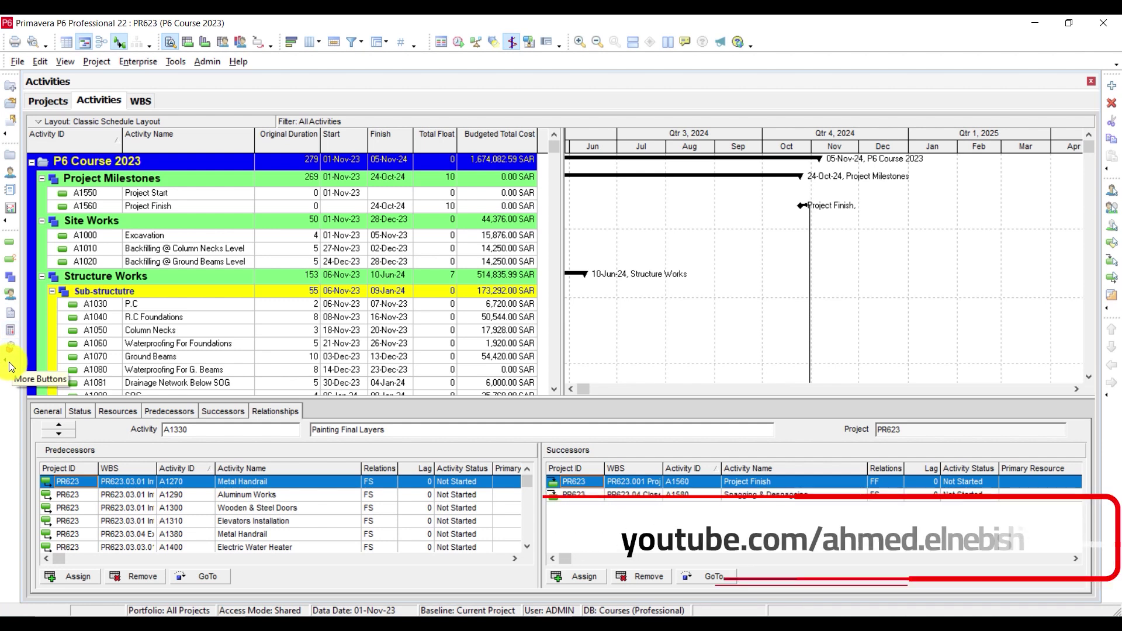
Add the Assign Baselines and Maintain Baselines commands to the side toolbar
mouse_move(43, 364)
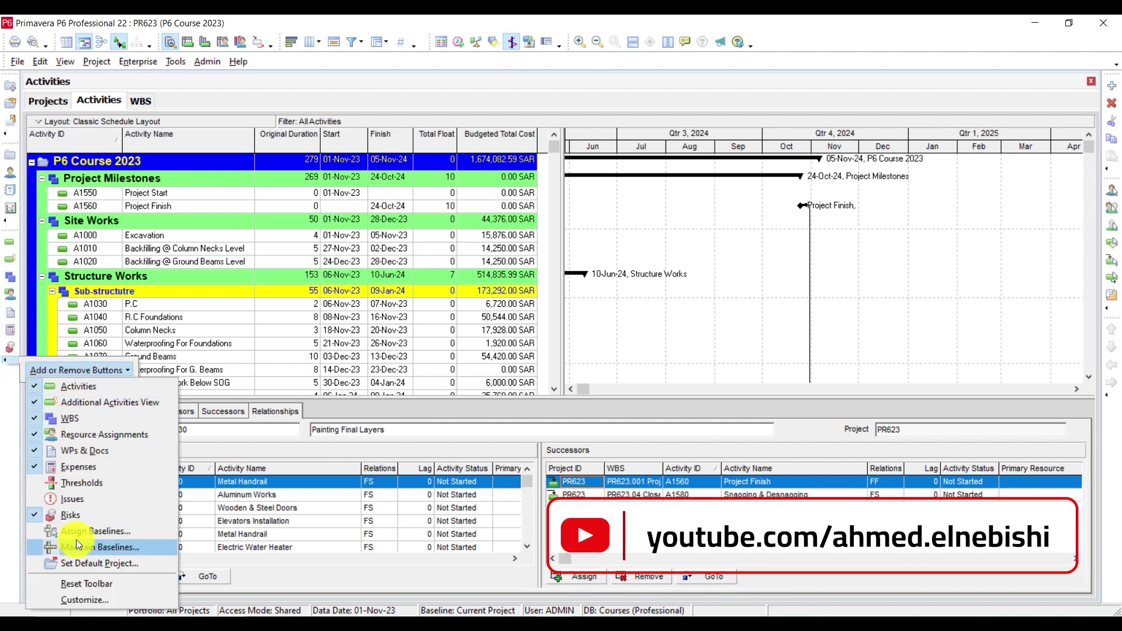
click(78, 531)
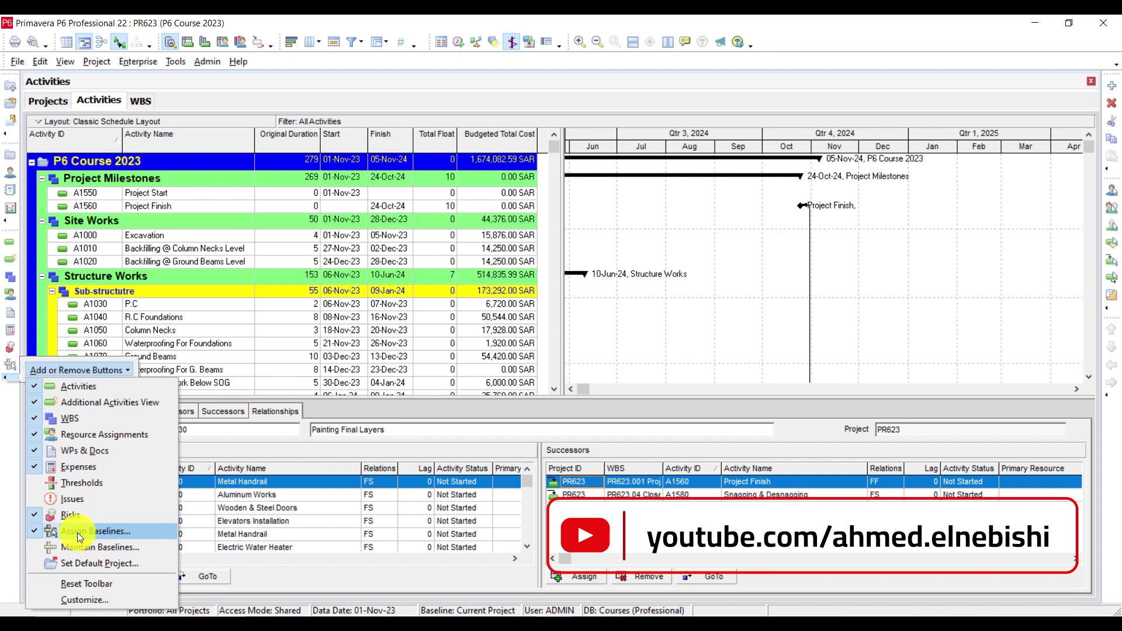
click(79, 545)
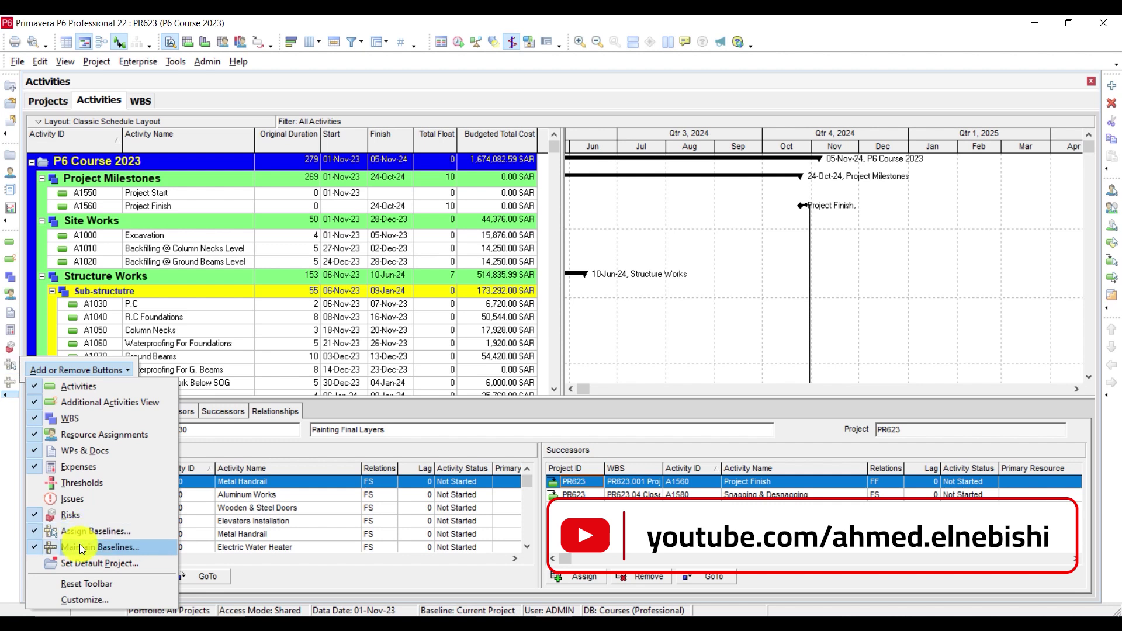
click(16, 378)
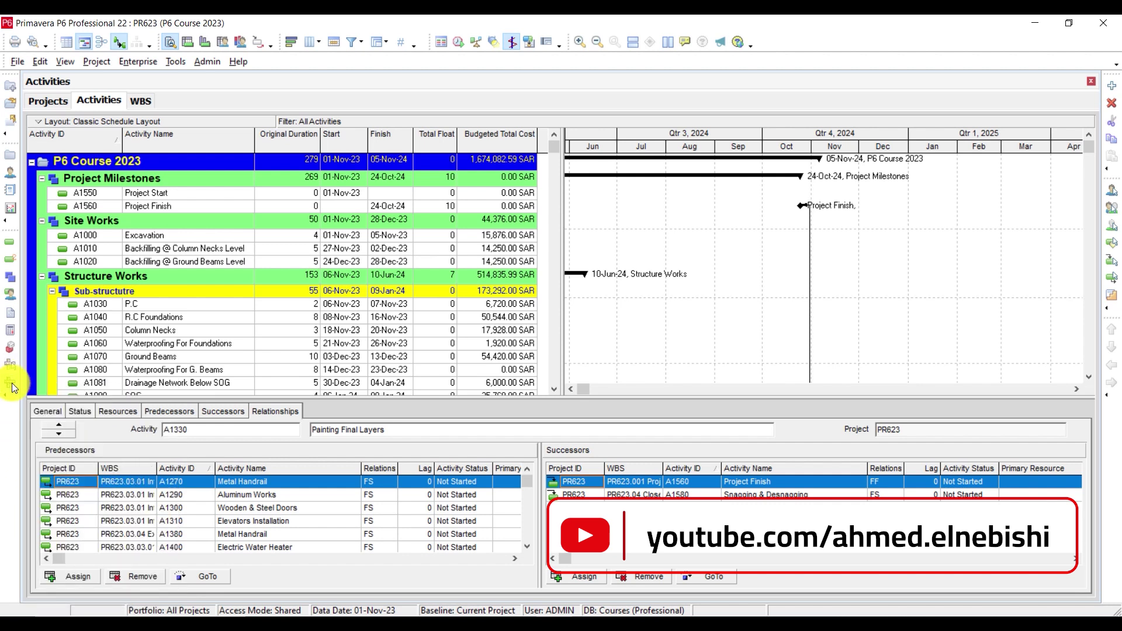
Create a new baseline for P6 Course 2023 by saving a copy of the current project, and finish maintaining baselines
click(12, 383)
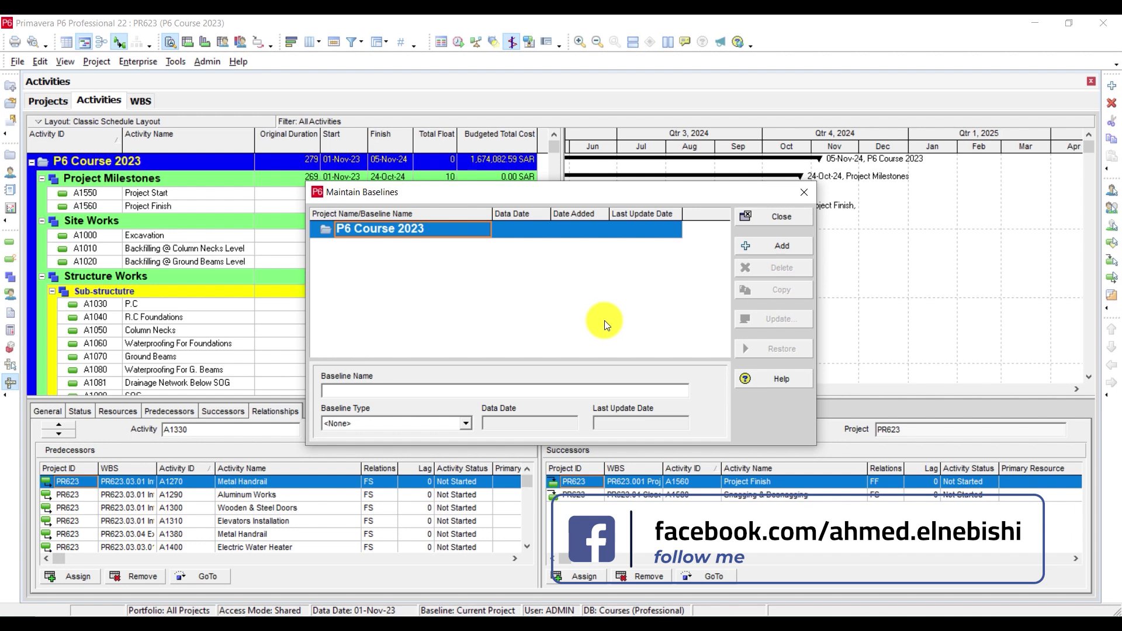
click(756, 245)
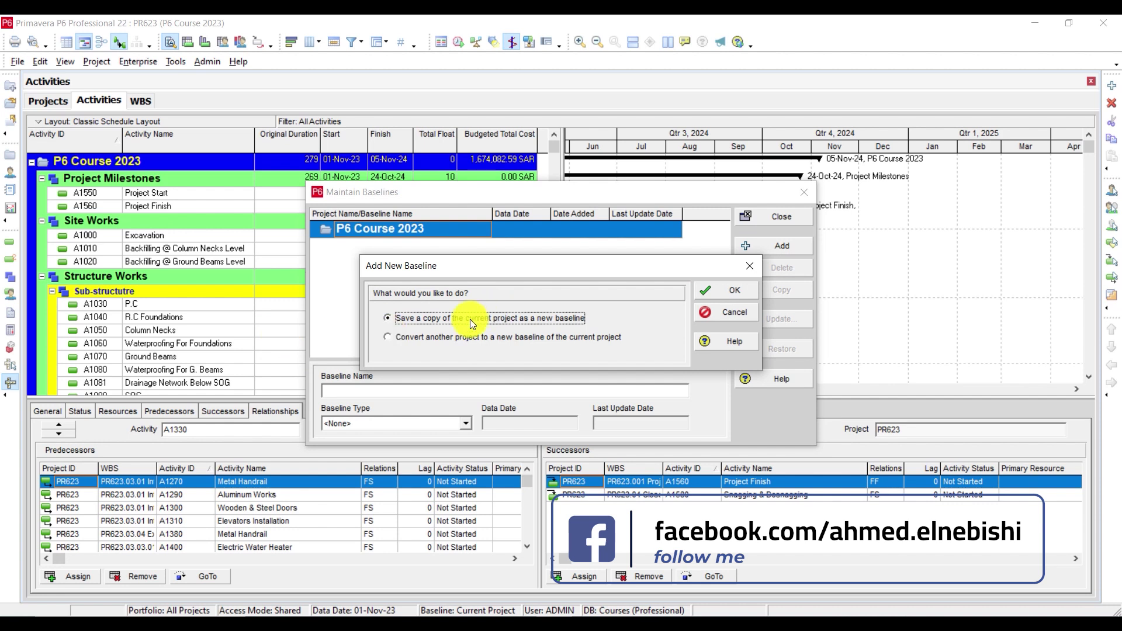
click(429, 339)
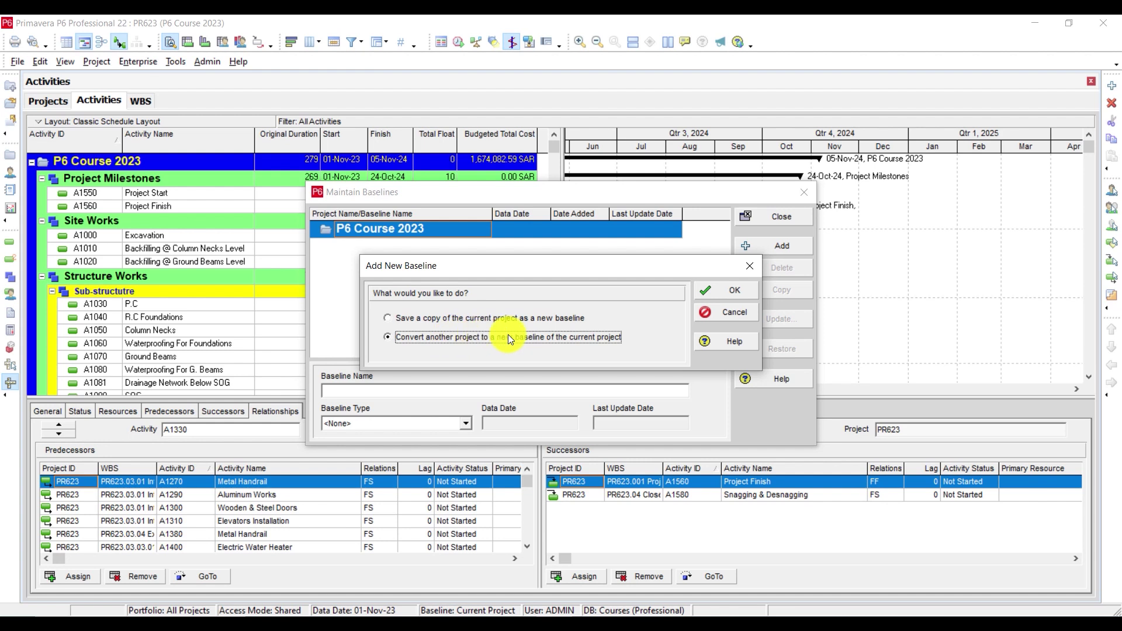
click(468, 317)
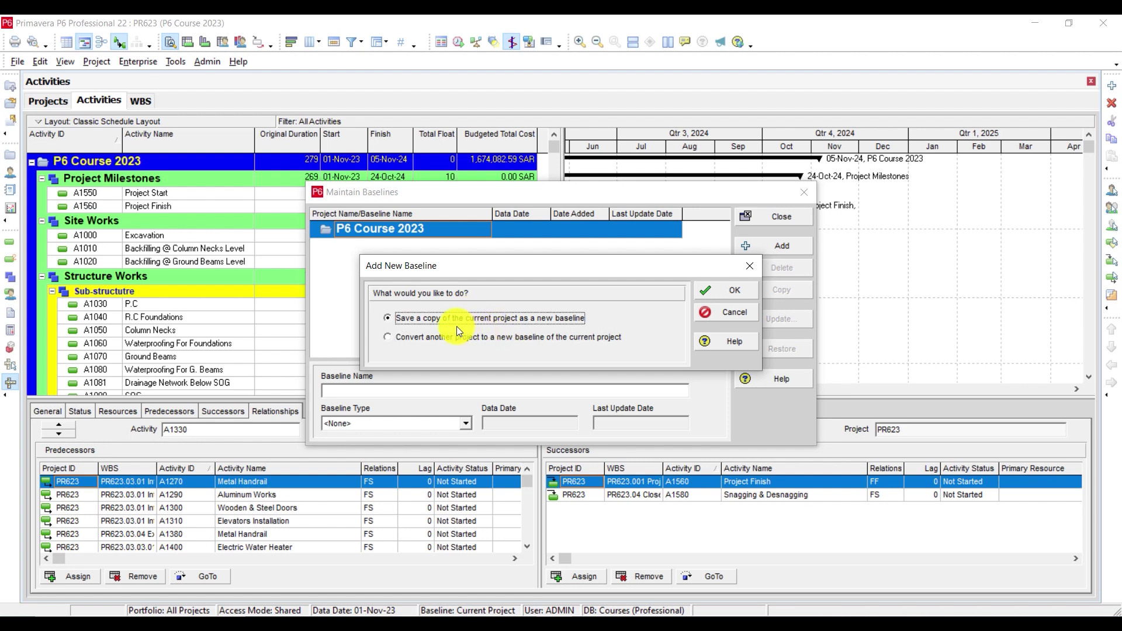
click(724, 293)
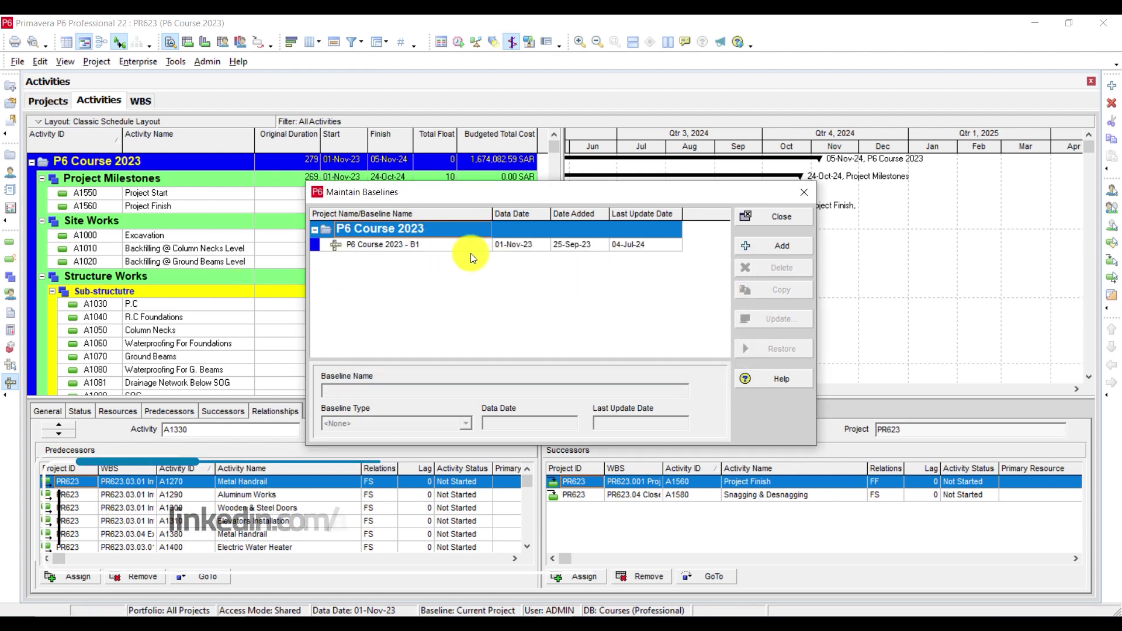
click(743, 222)
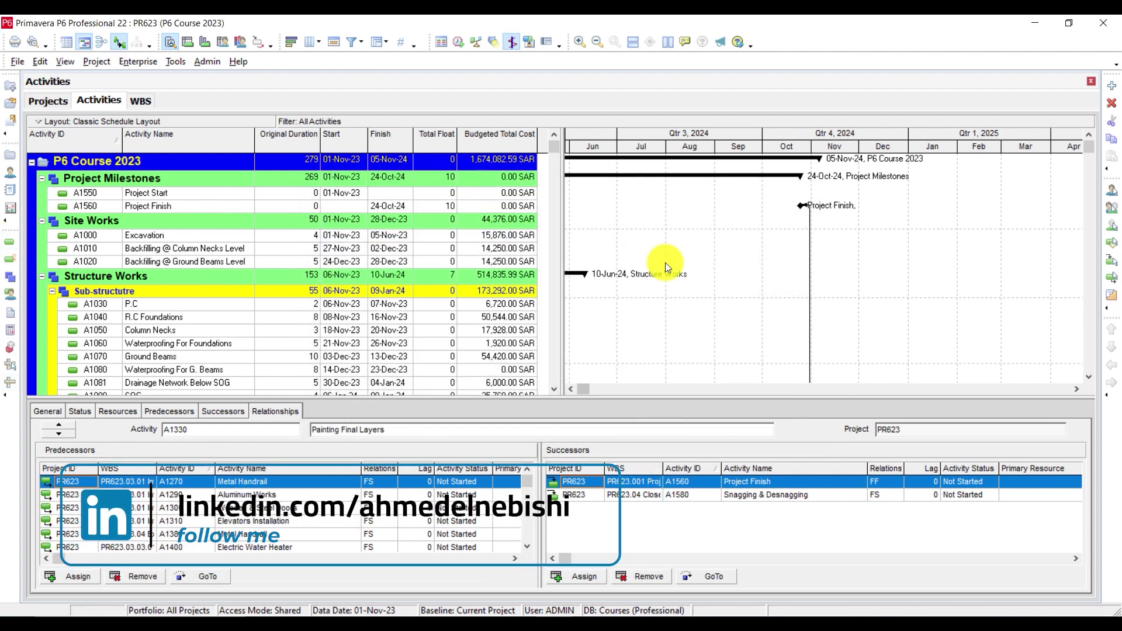
Examine the Gantt chart bars from the project start through the finishing, external and electrical works
mouse_move(555, 146)
mouse_down()
mouse_move(573, 382)
mouse_move(556, 133)
mouse_up()
click(570, 389)
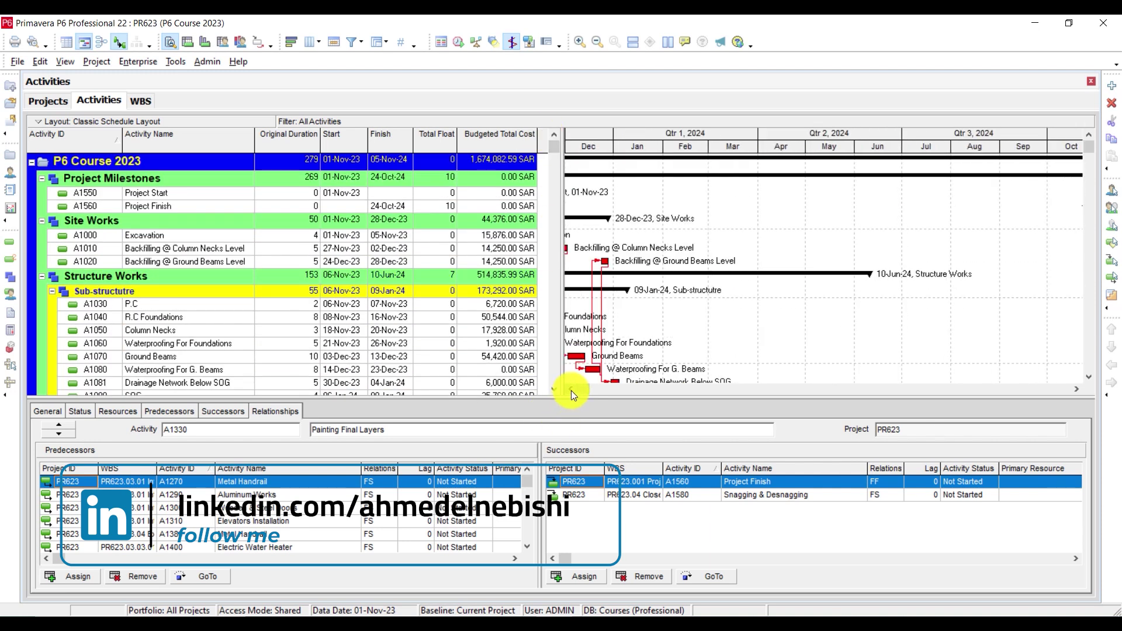
drag(1088, 147, 1094, 272)
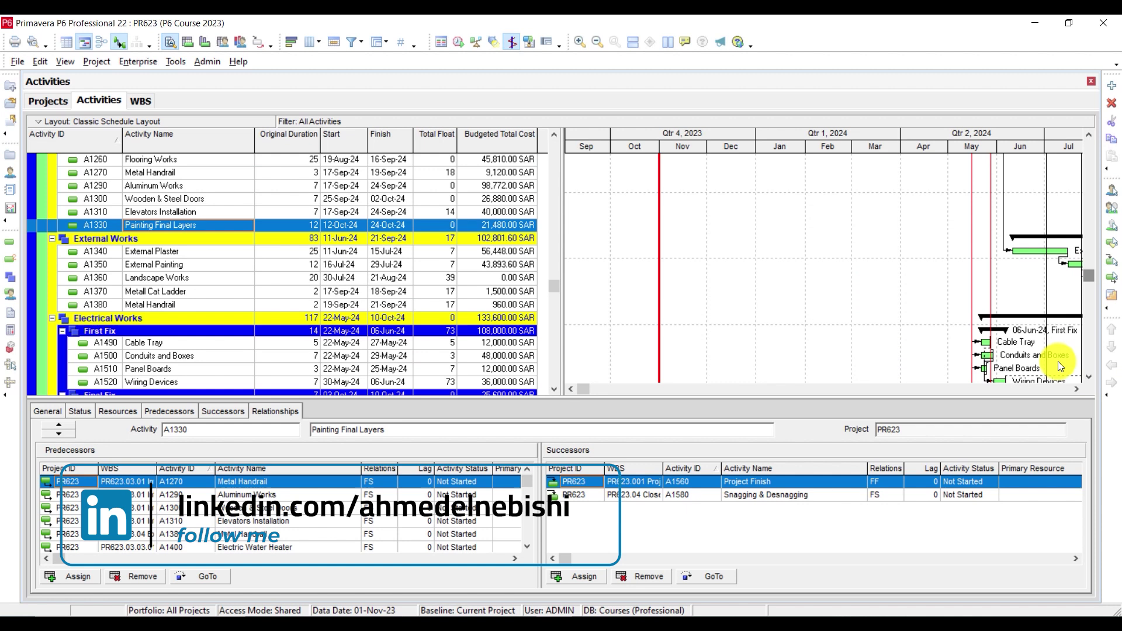
click(1078, 392)
click(1078, 392)
click(1077, 392)
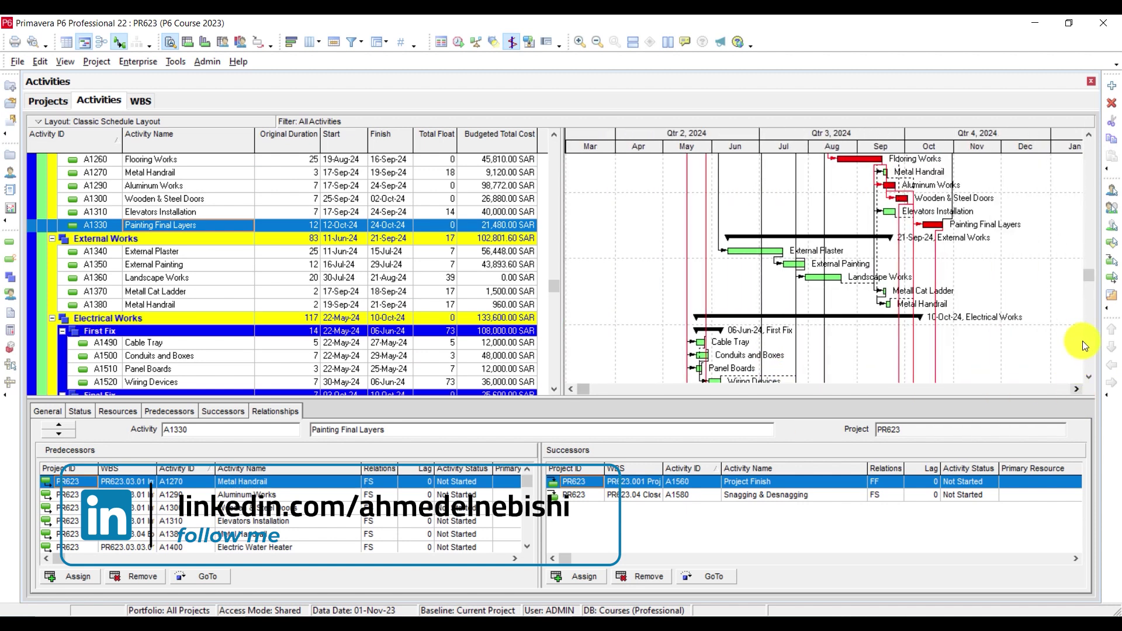
drag(1091, 277, 1084, 123)
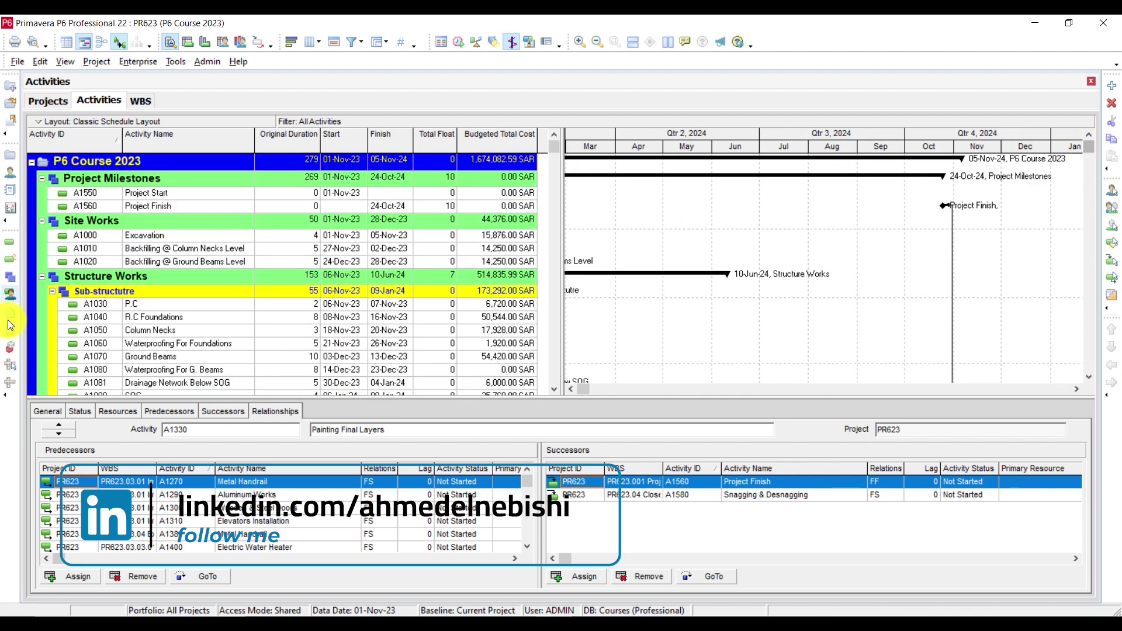
Assign P6 Course 2023 - B1 as both the project baseline and the primary user baseline
click(12, 364)
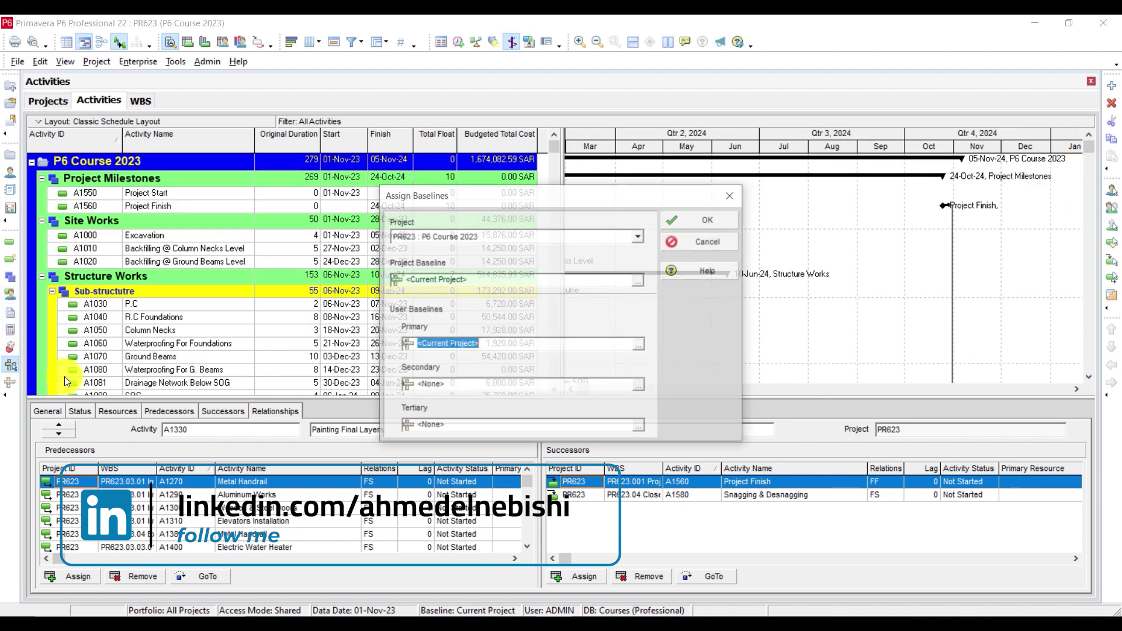
click(639, 282)
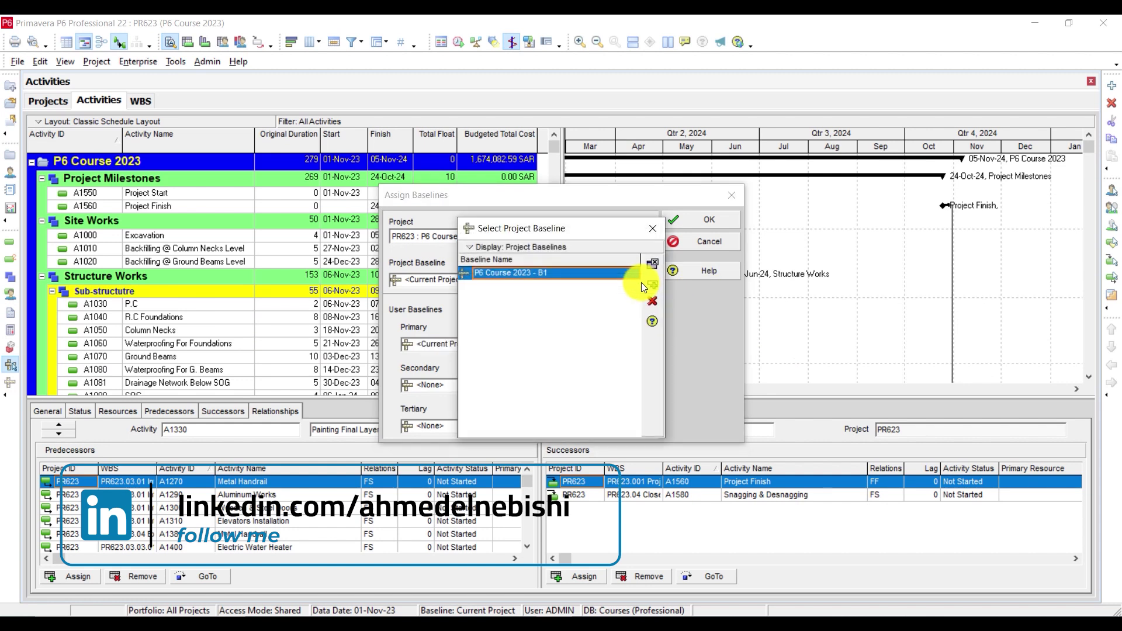
double_click(576, 276)
click(639, 347)
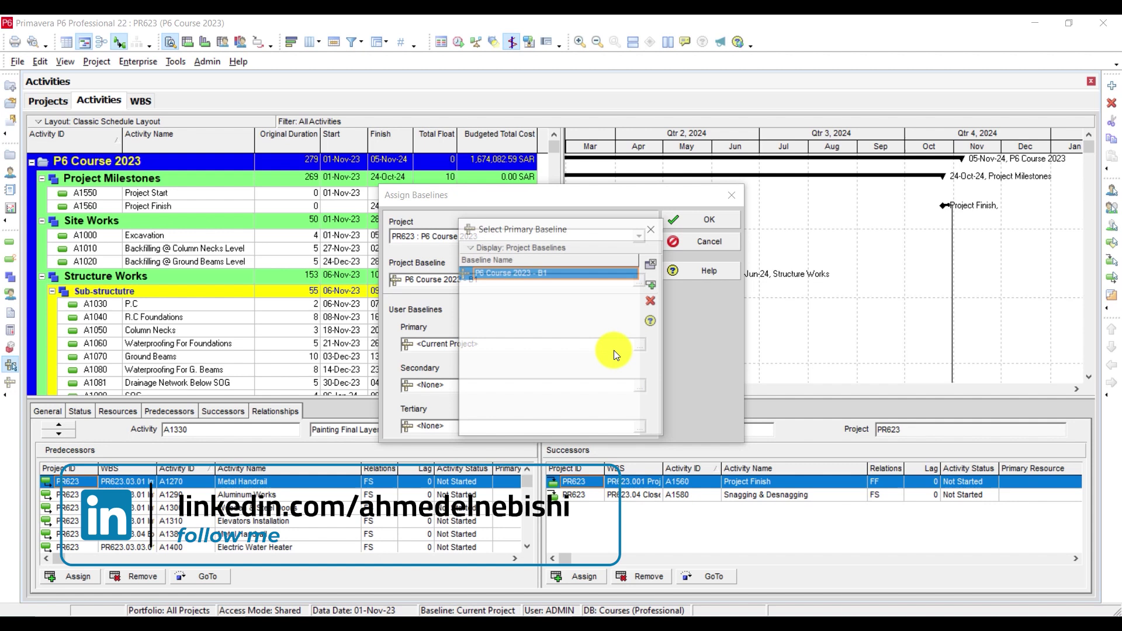
double_click(550, 271)
click(693, 219)
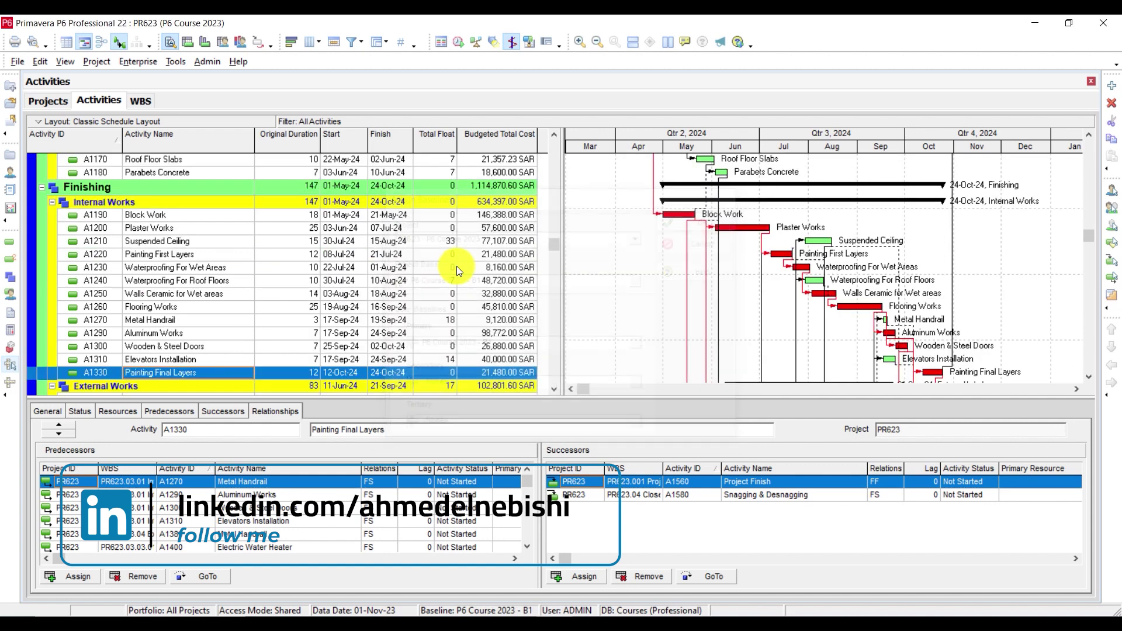
Display the Primary Baseline bar in the Gantt chart's bar settings and apply the change
drag(550, 243, 542, 139)
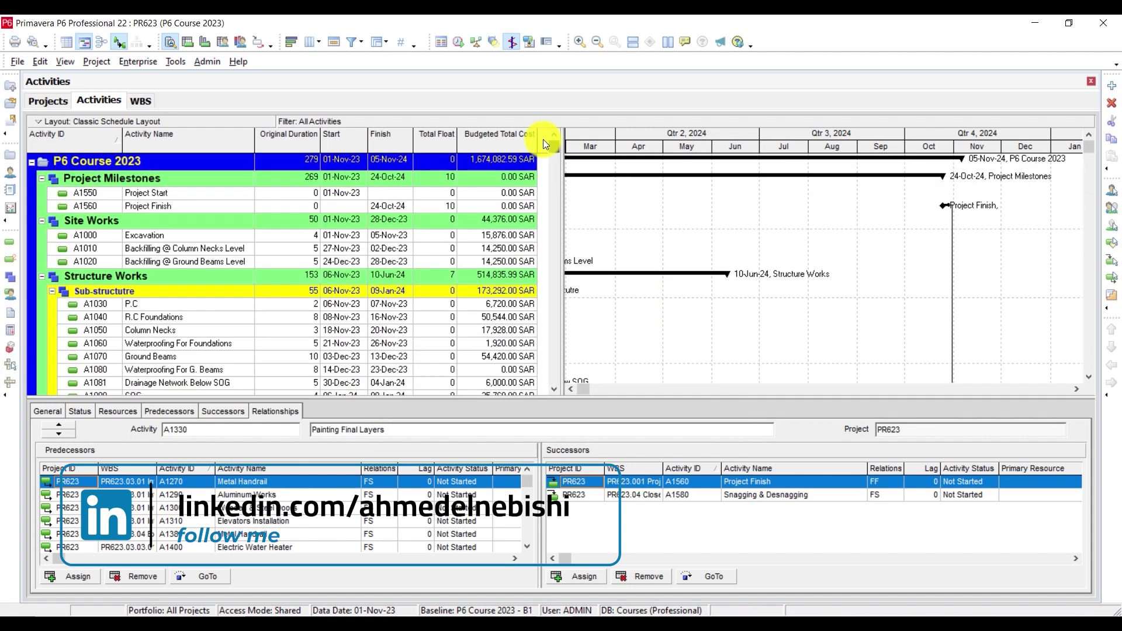
click(569, 391)
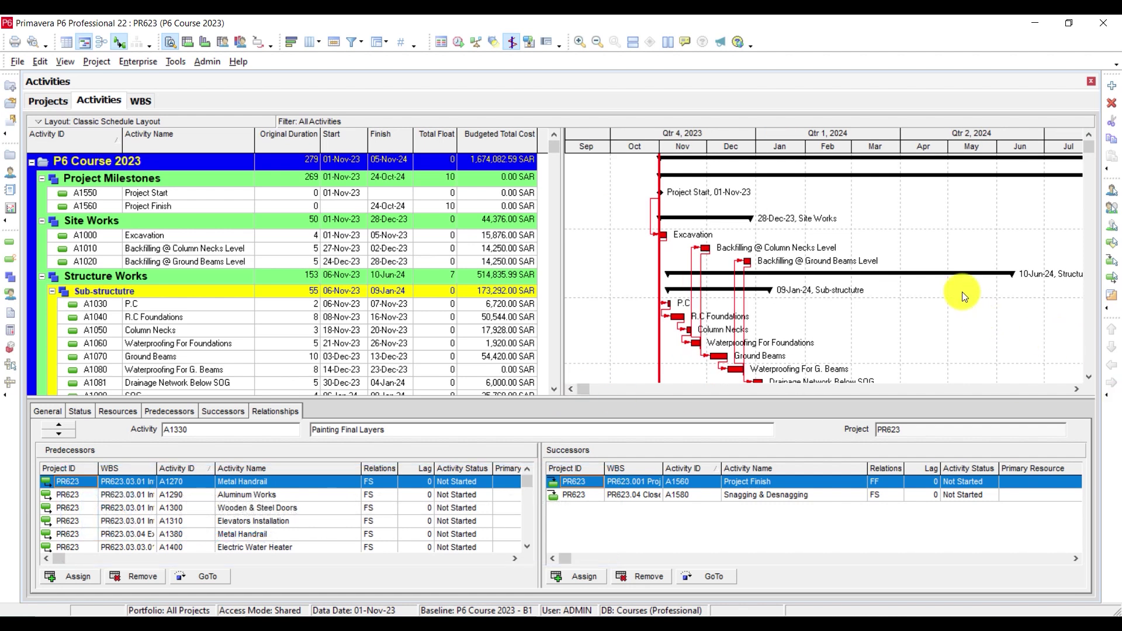
right_click(893, 215)
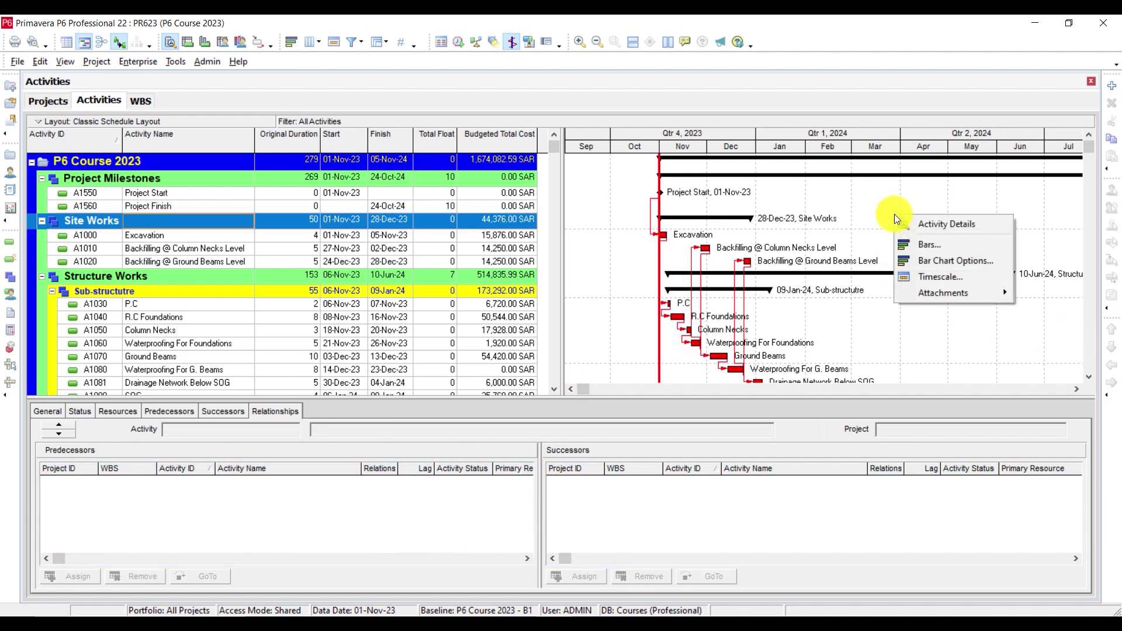
click(910, 248)
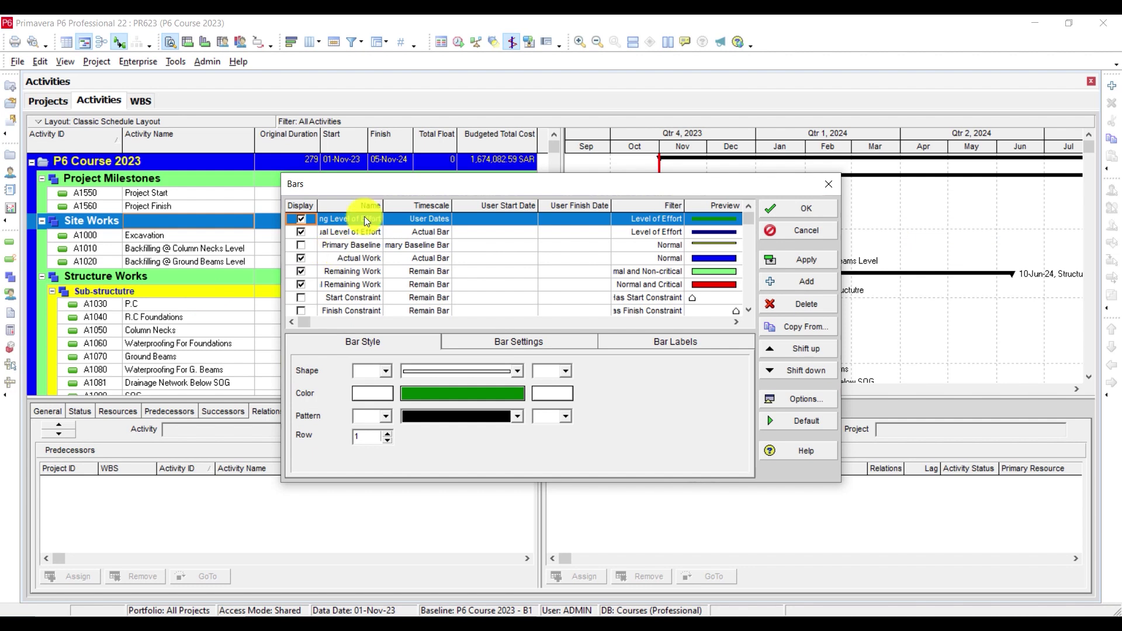
drag(387, 203, 410, 207)
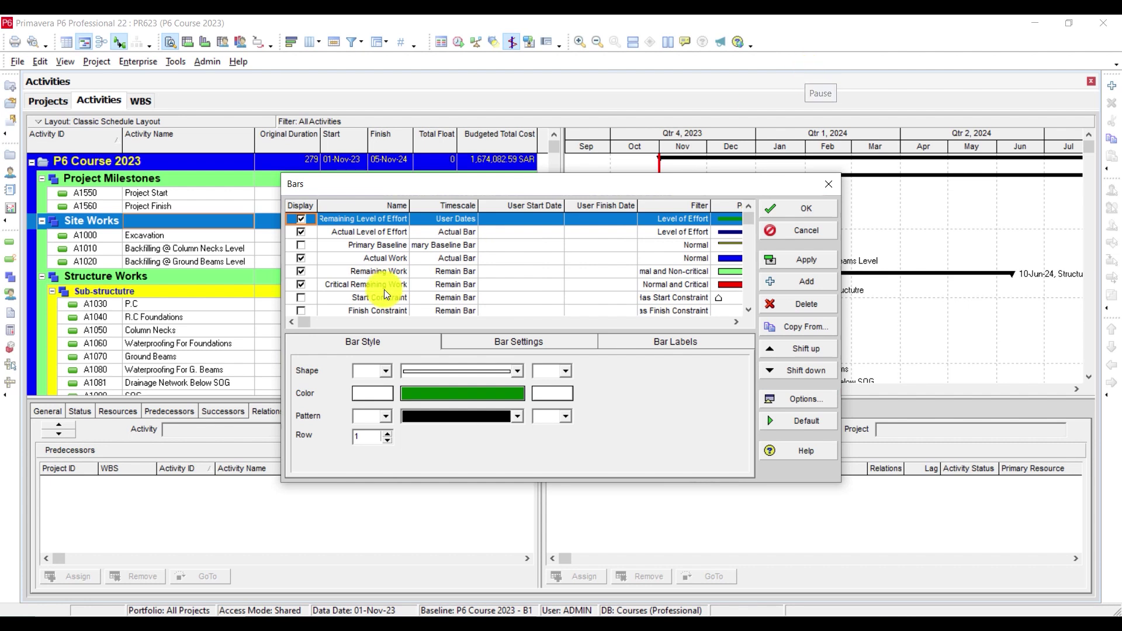
scroll(361, 287, down, 5)
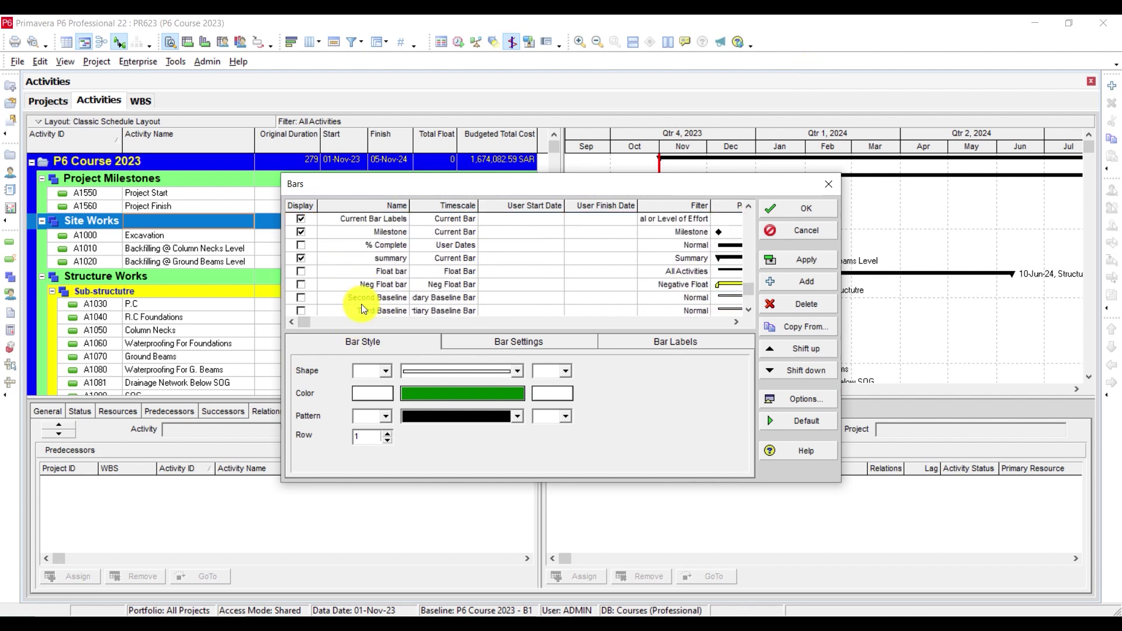
scroll(364, 298, up, 2)
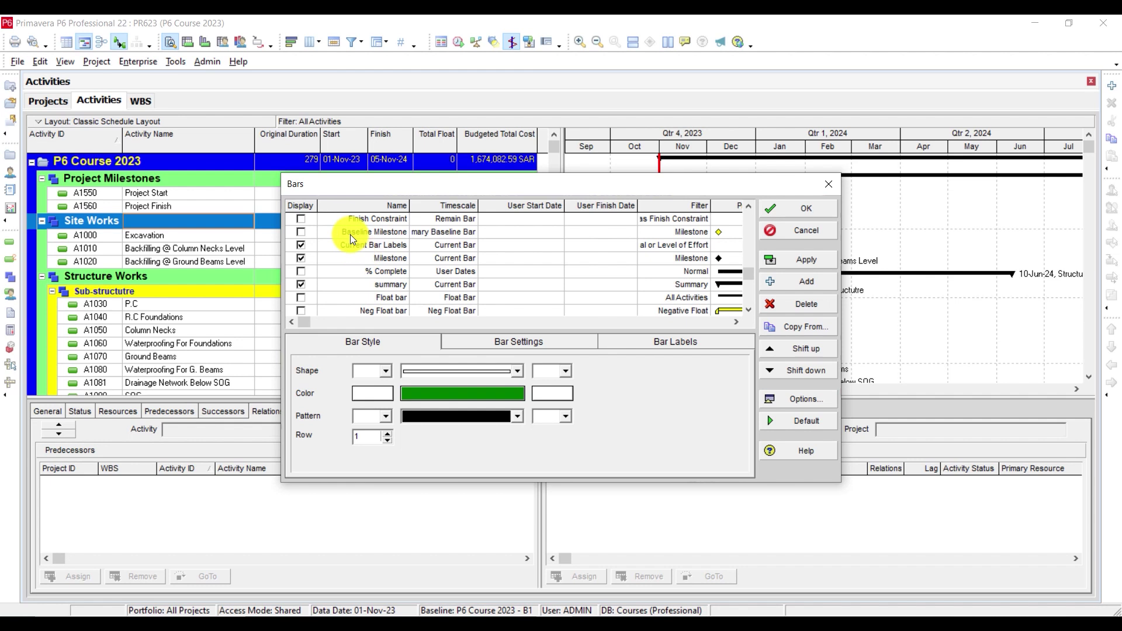
scroll(350, 234, up, 4)
scroll(342, 268, up, 2)
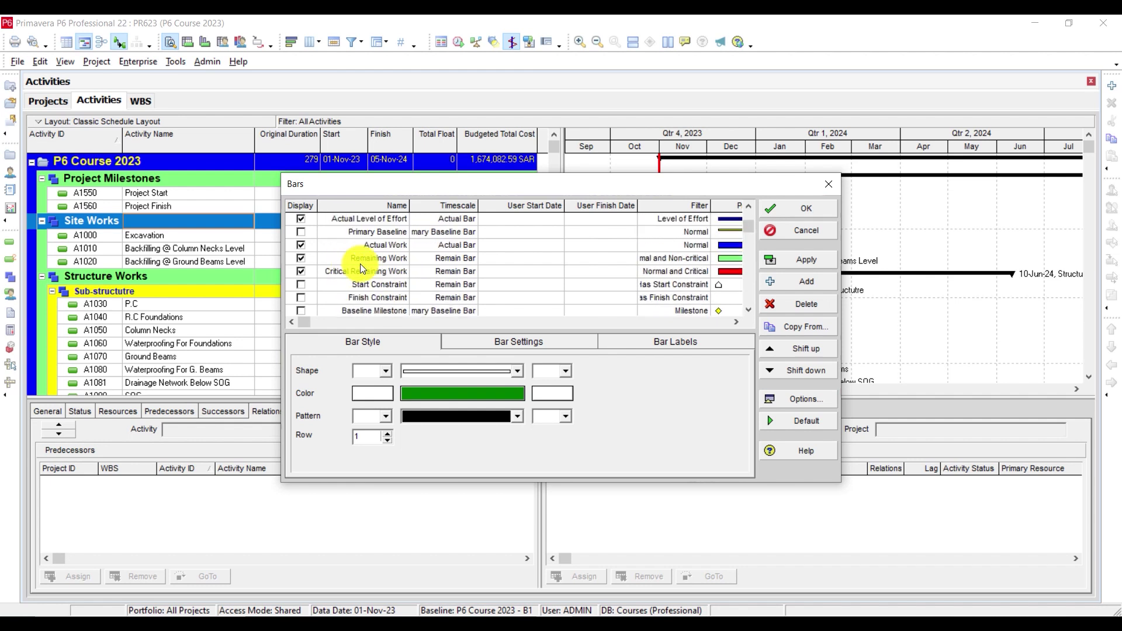
scroll(360, 264, up, 1)
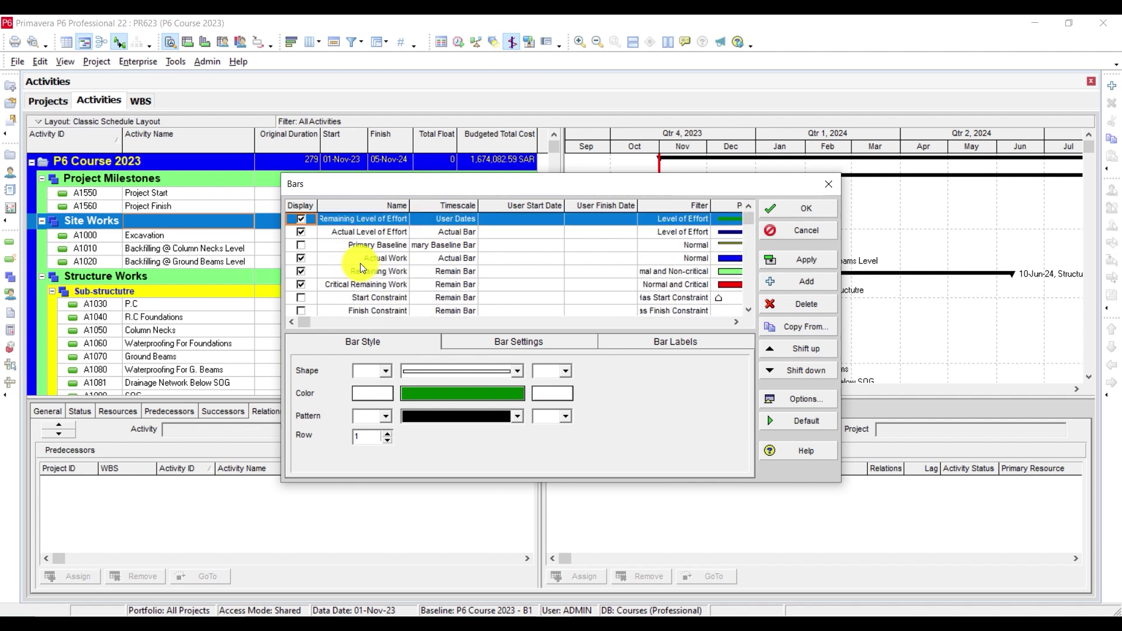
click(311, 243)
click(799, 260)
click(789, 215)
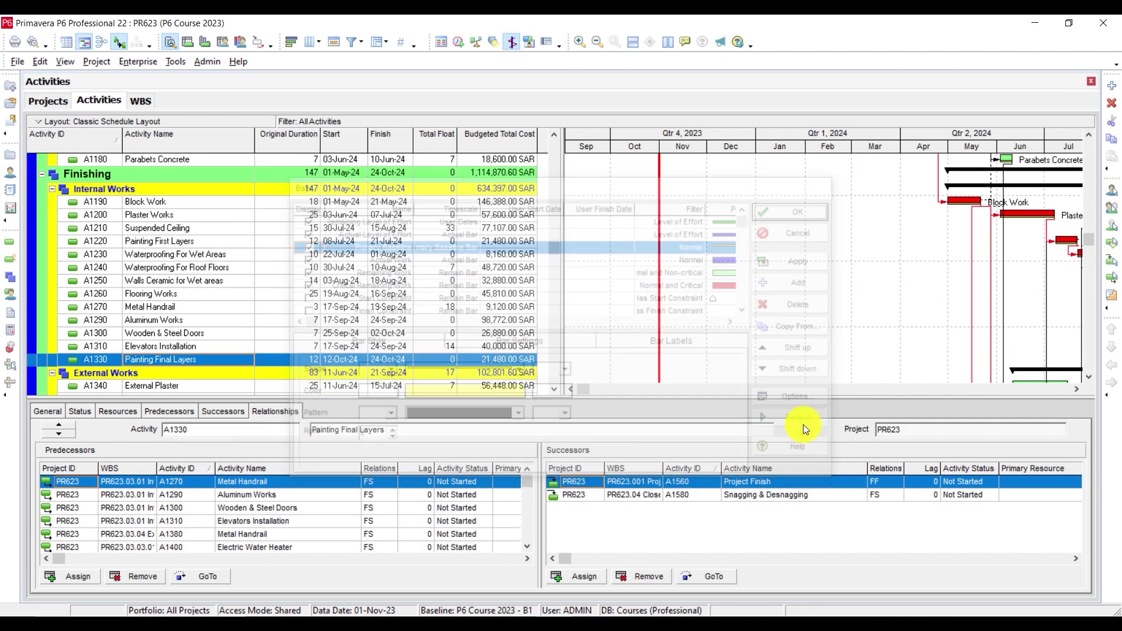
Examine the primary baseline bars beneath the activity bars across the site, structure and finishing works
click(1075, 389)
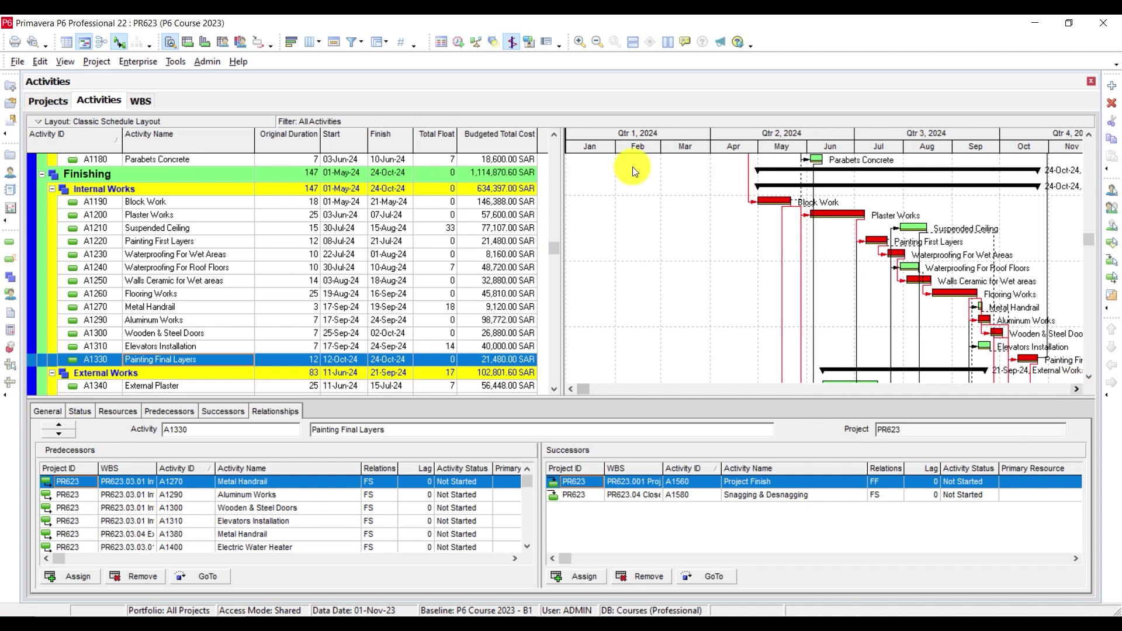
scroll(844, 234, up, 1)
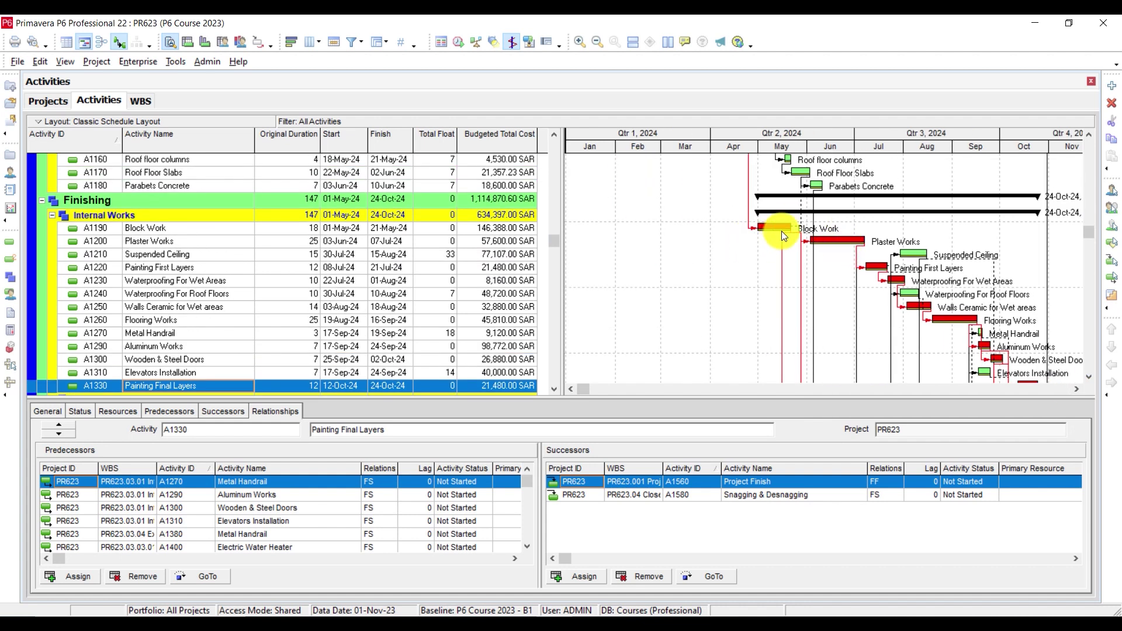
scroll(789, 234, up, 6)
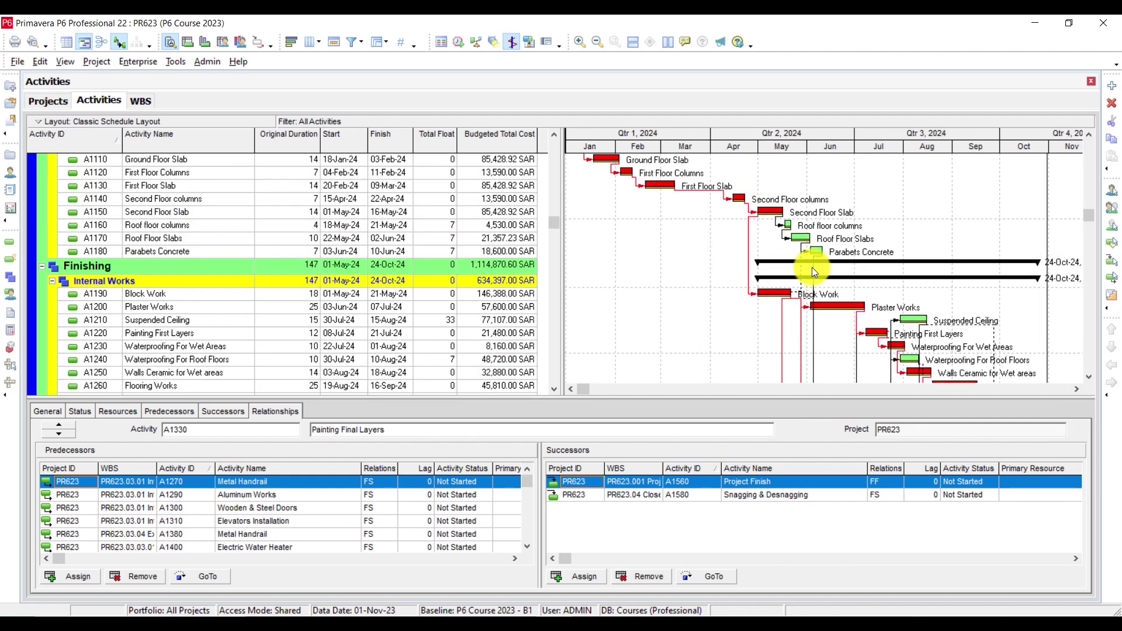
click(570, 388)
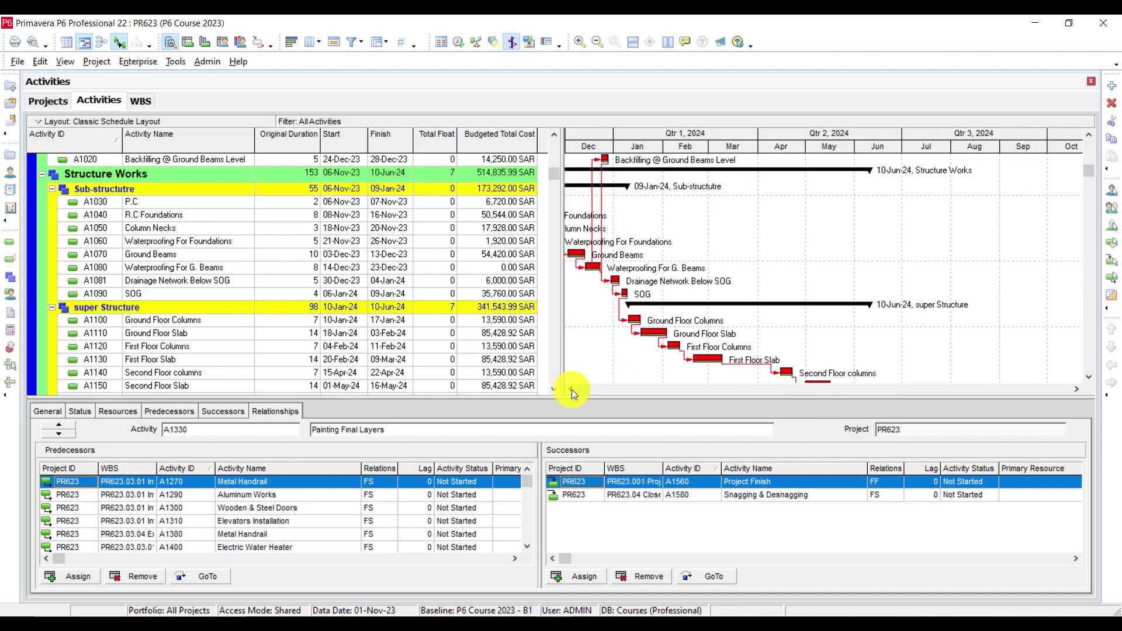
scroll(653, 287, up, 2)
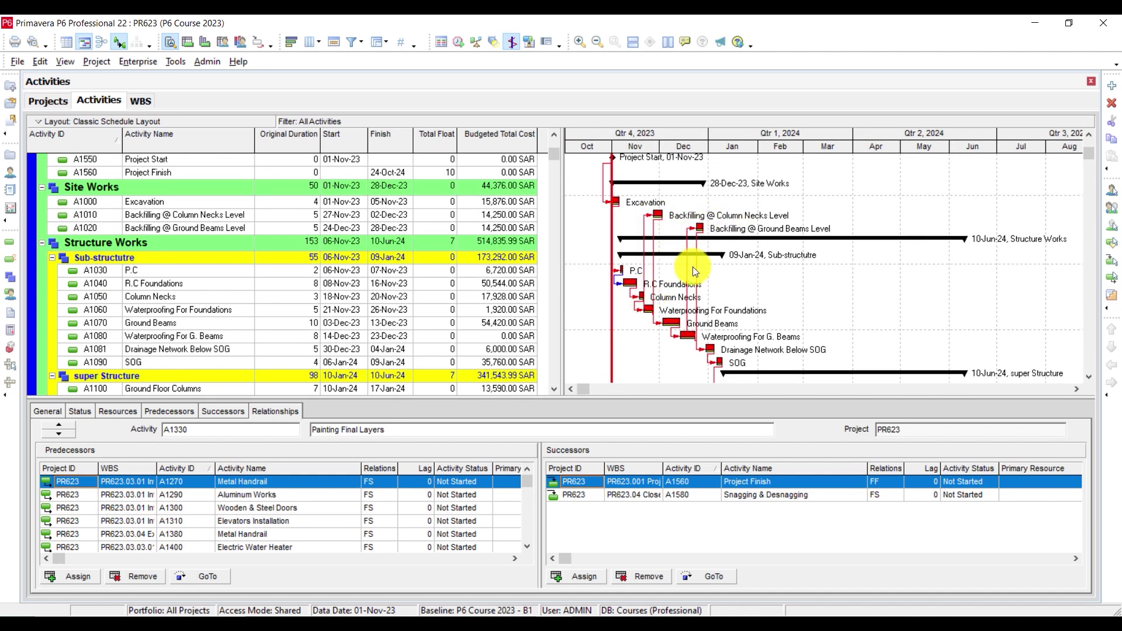
scroll(694, 288, down, 2)
scroll(692, 286, up, 2)
scroll(690, 283, up, 1)
scroll(862, 319, down, 6)
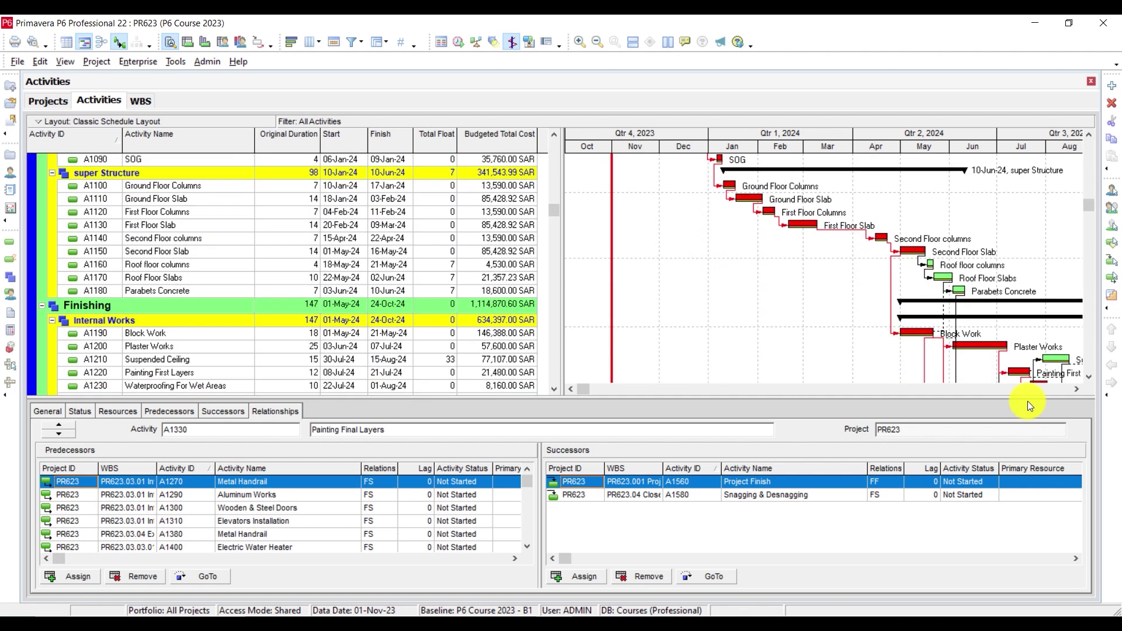
click(1081, 385)
click(1081, 386)
click(1081, 386)
scroll(952, 304, down, 3)
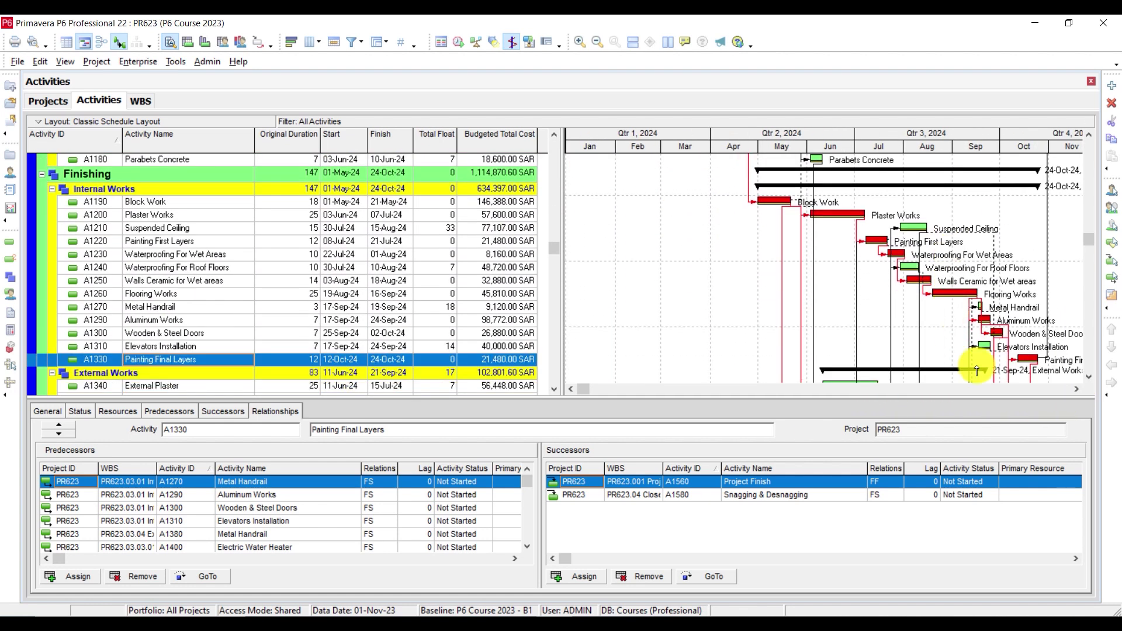
Examine the schedule bars in the Gantt chart from the external and electrical works back to the project start and down to Closeout & Snagging
click(1075, 389)
click(1075, 390)
scroll(1000, 303, down, 5)
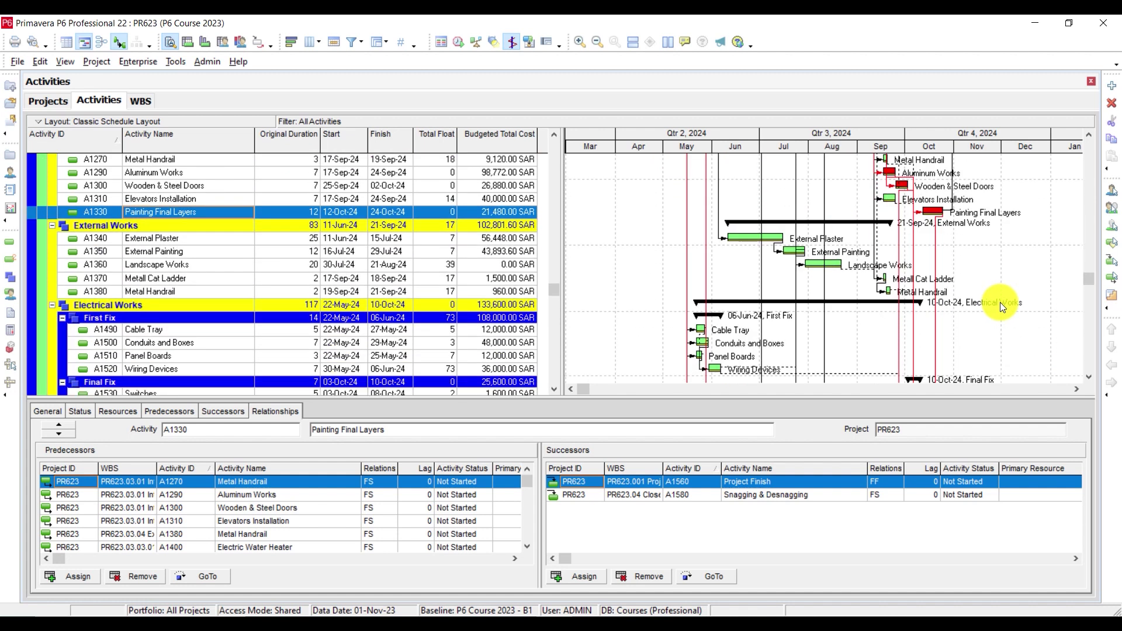
drag(1084, 300, 1072, 146)
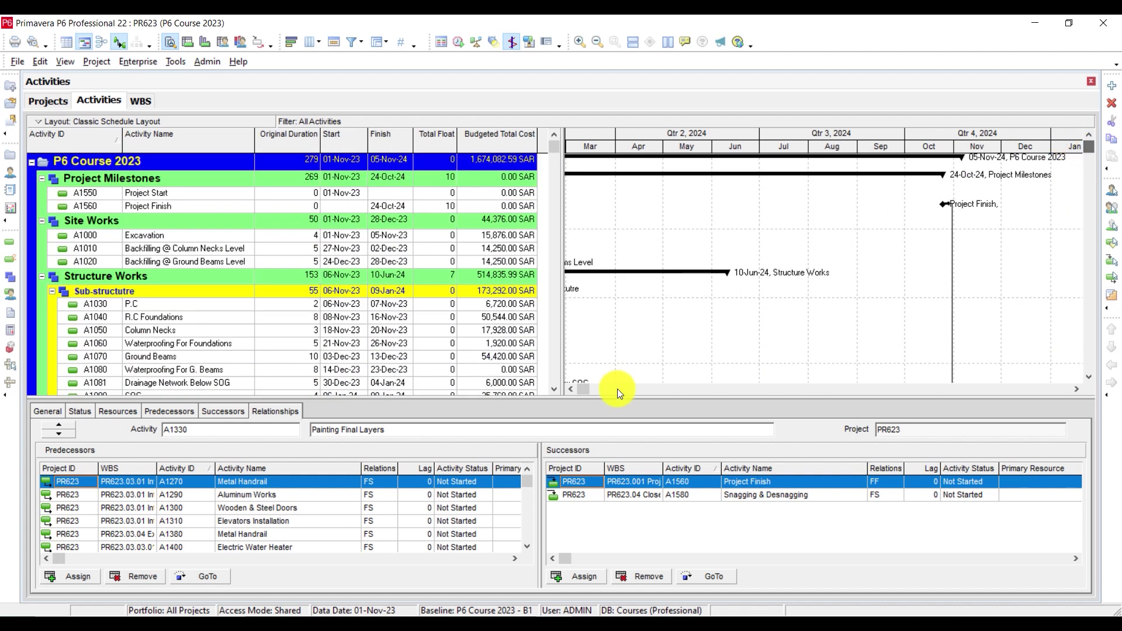
click(571, 388)
click(571, 388)
click(570, 388)
click(570, 388)
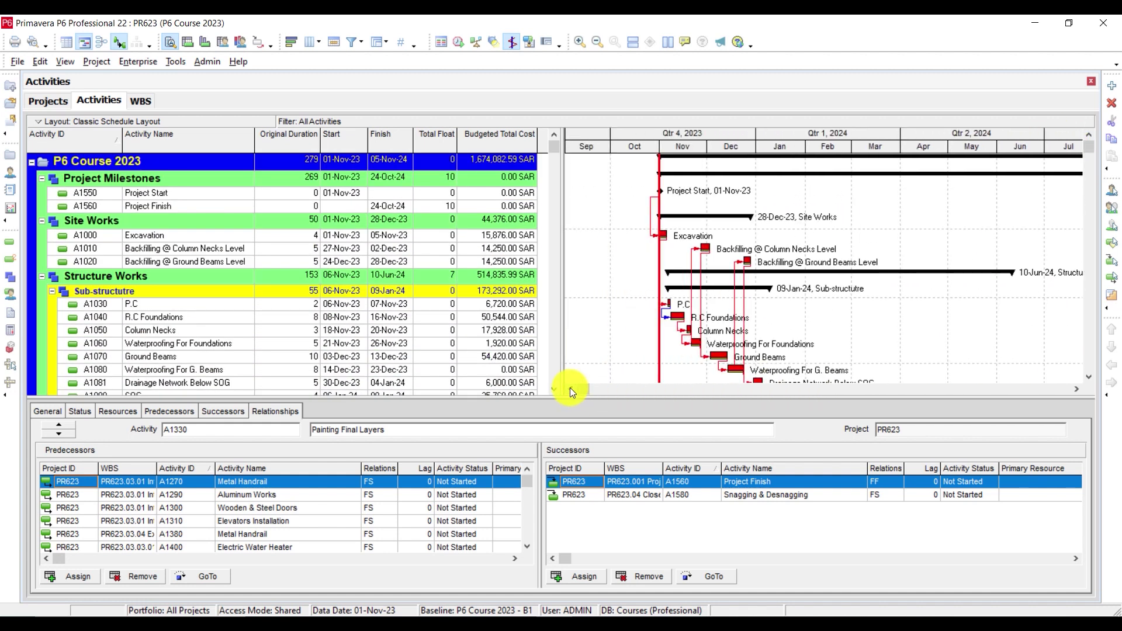
click(1076, 389)
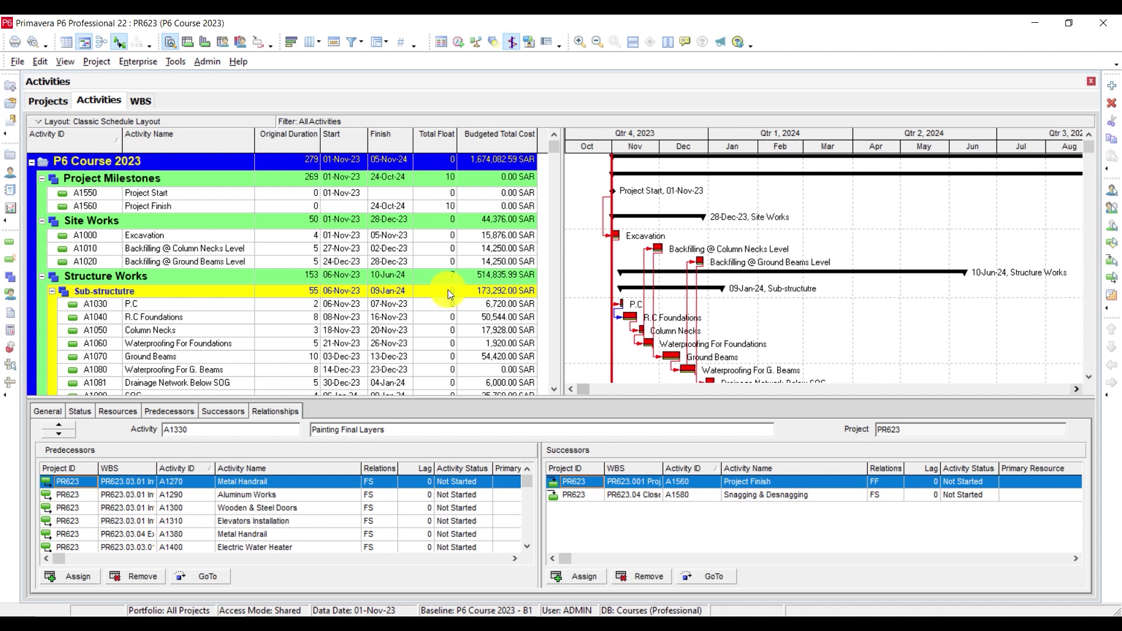
scroll(532, 216, down, 15)
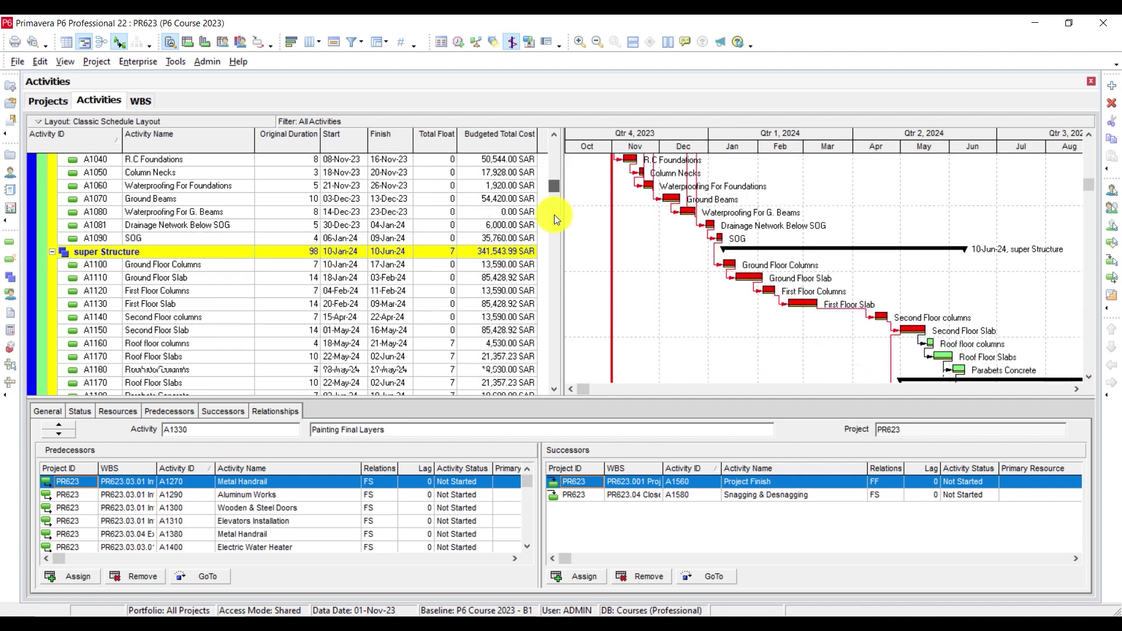
scroll(581, 374, down, 3)
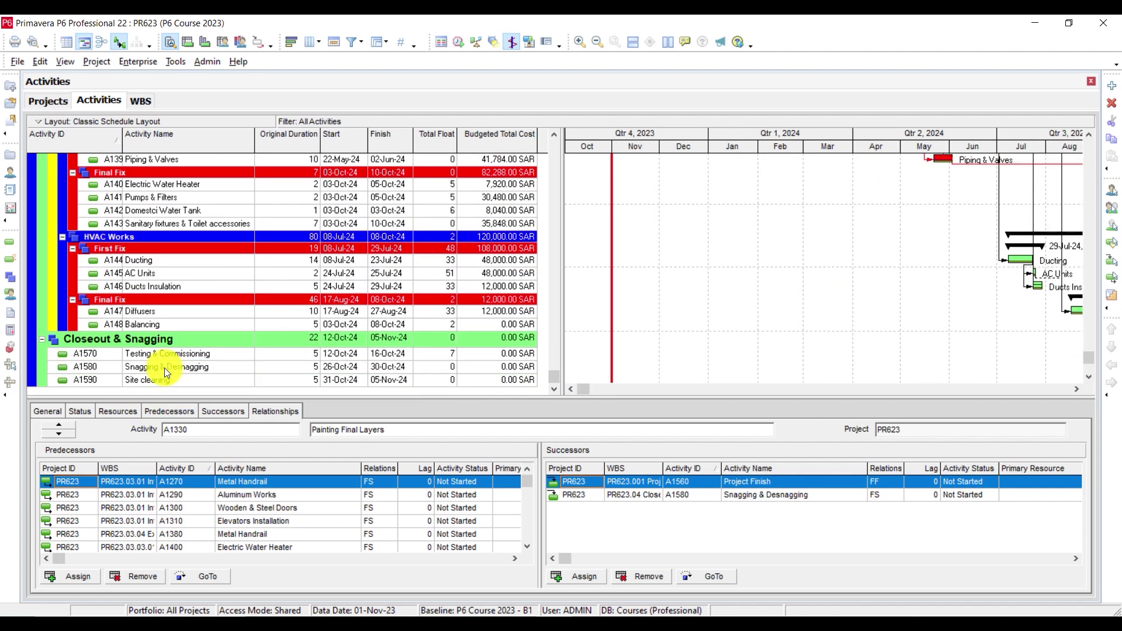
drag(558, 374, 538, 153)
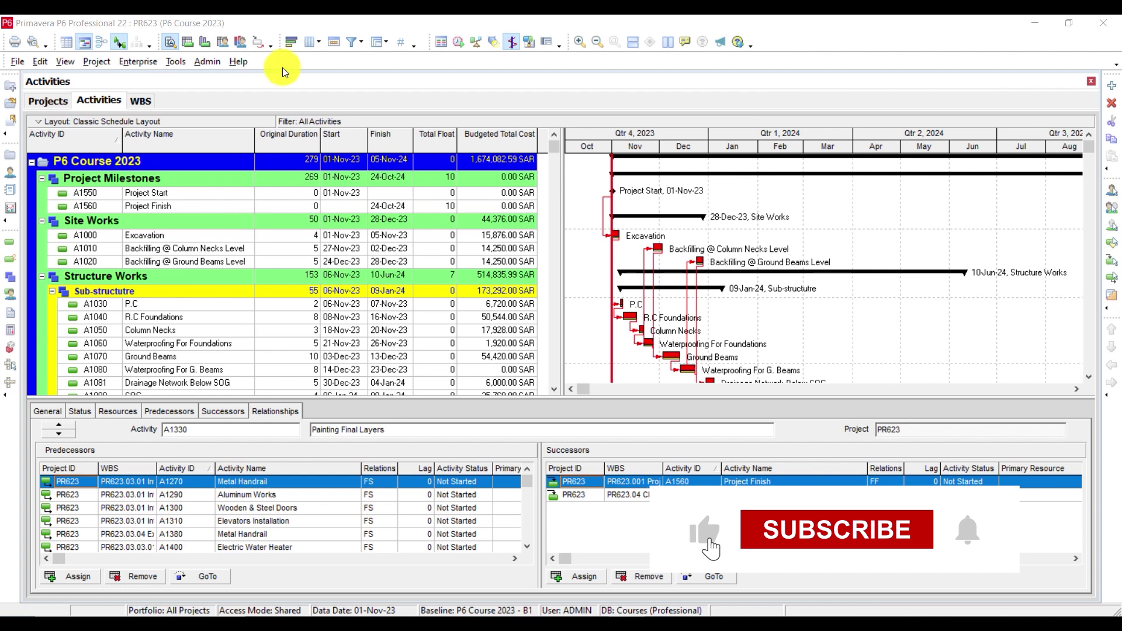
Show the activity usage spreadsheet, collapse it to the P6 Course 2023 project row, and bring the November 2023 start into view
click(192, 44)
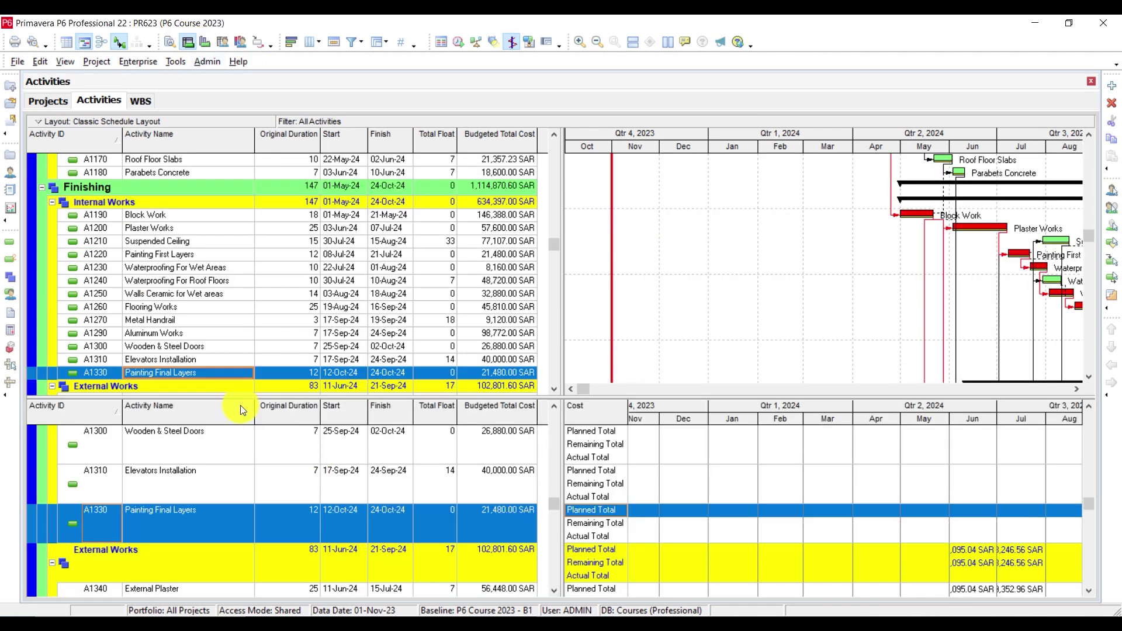
scroll(282, 471, up, 15)
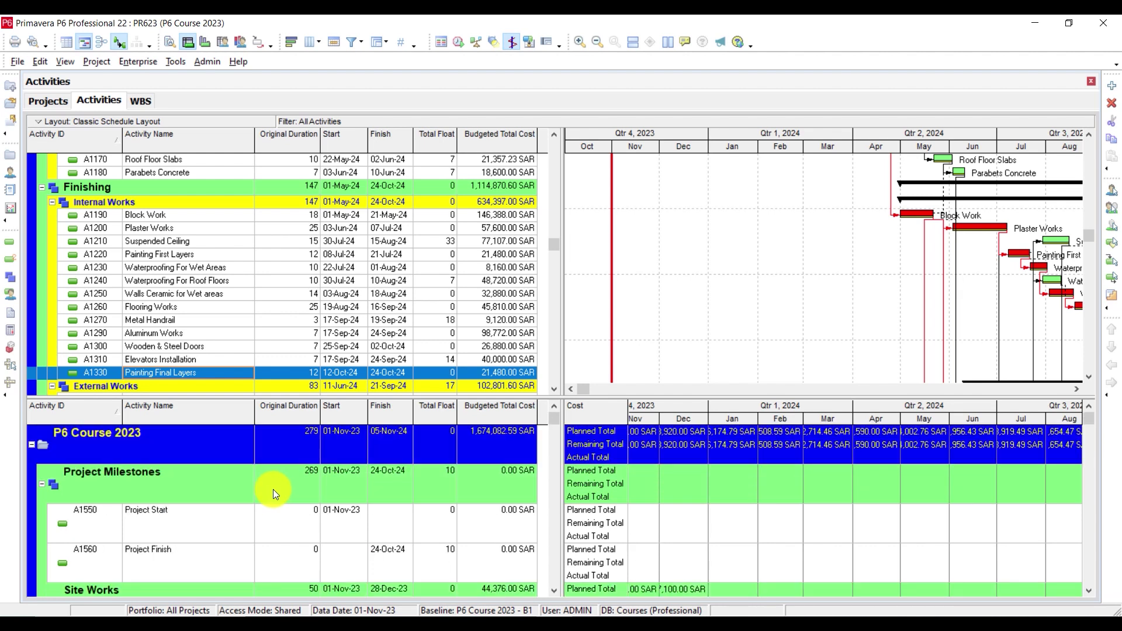
click(32, 443)
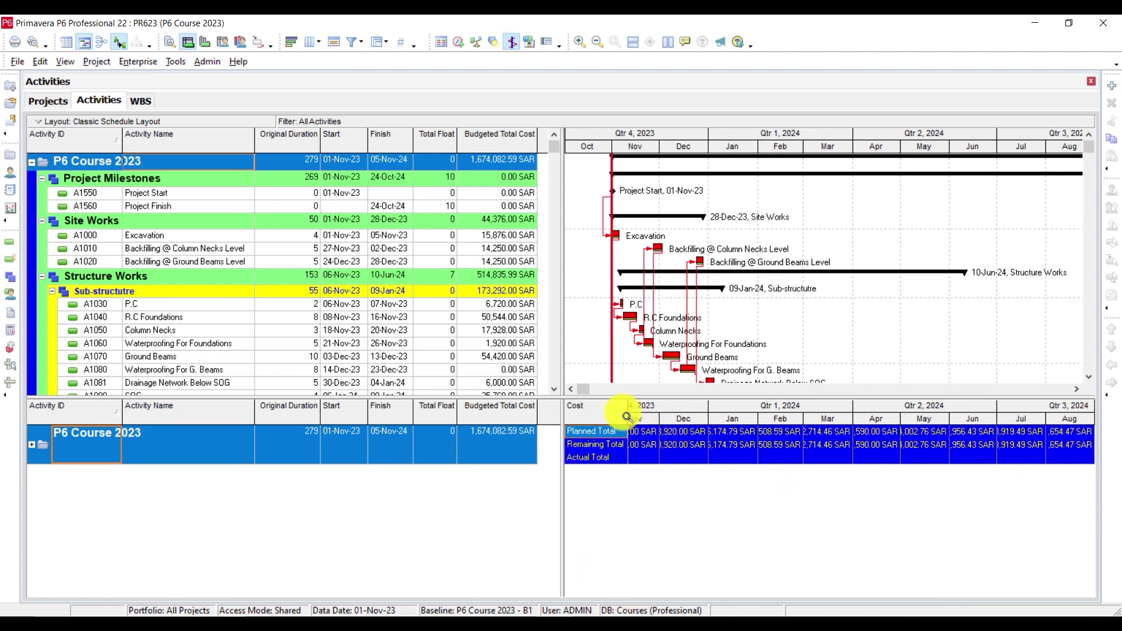
drag(640, 418, 714, 401)
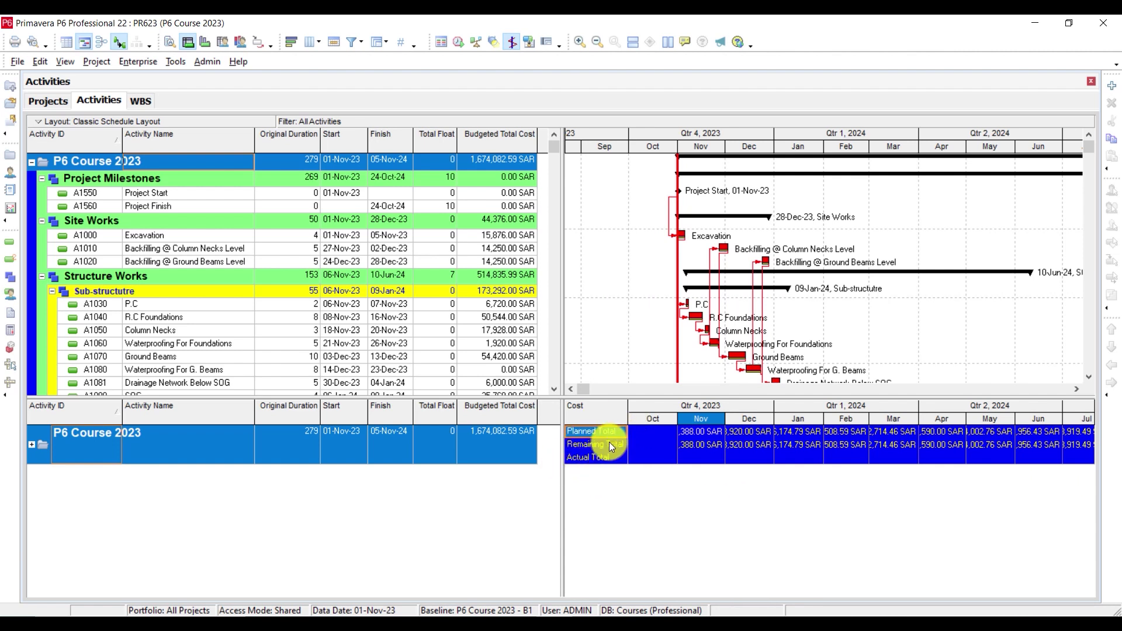
right_click(667, 494)
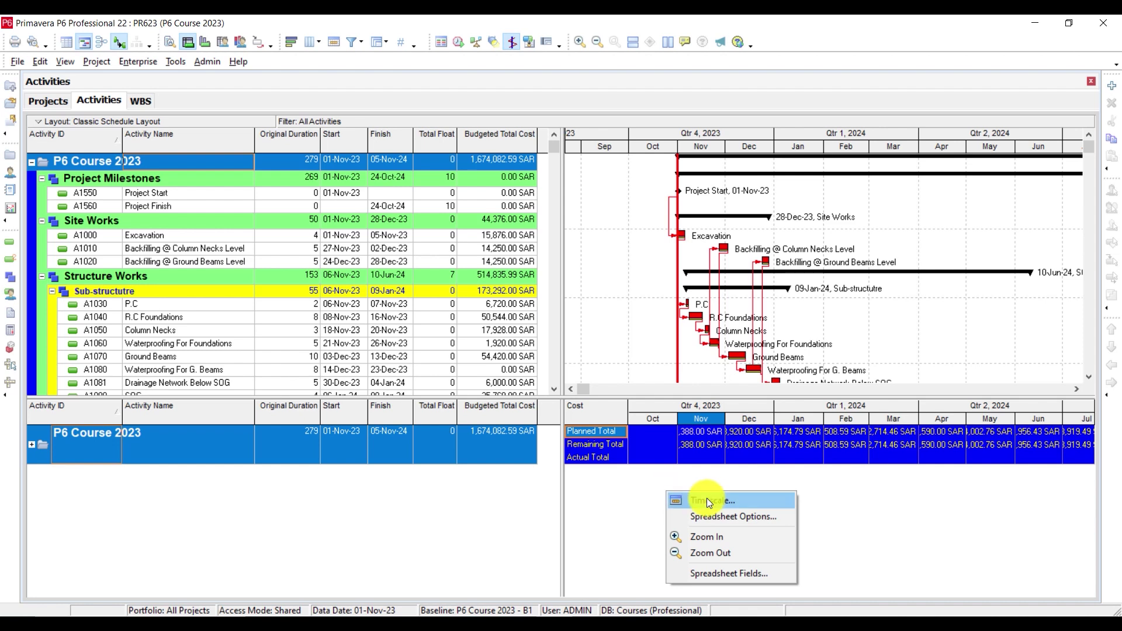
click(711, 519)
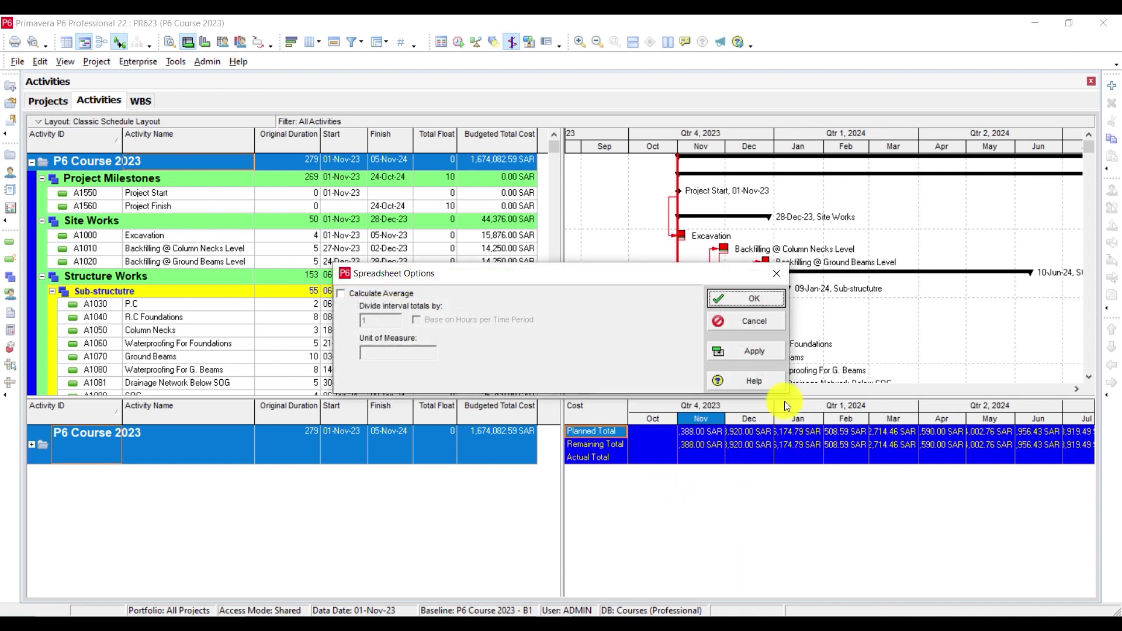
click(778, 273)
Add the time-interval earned value field Planned Value Cost to the activity usage spreadsheet's selected fields
right_click(714, 489)
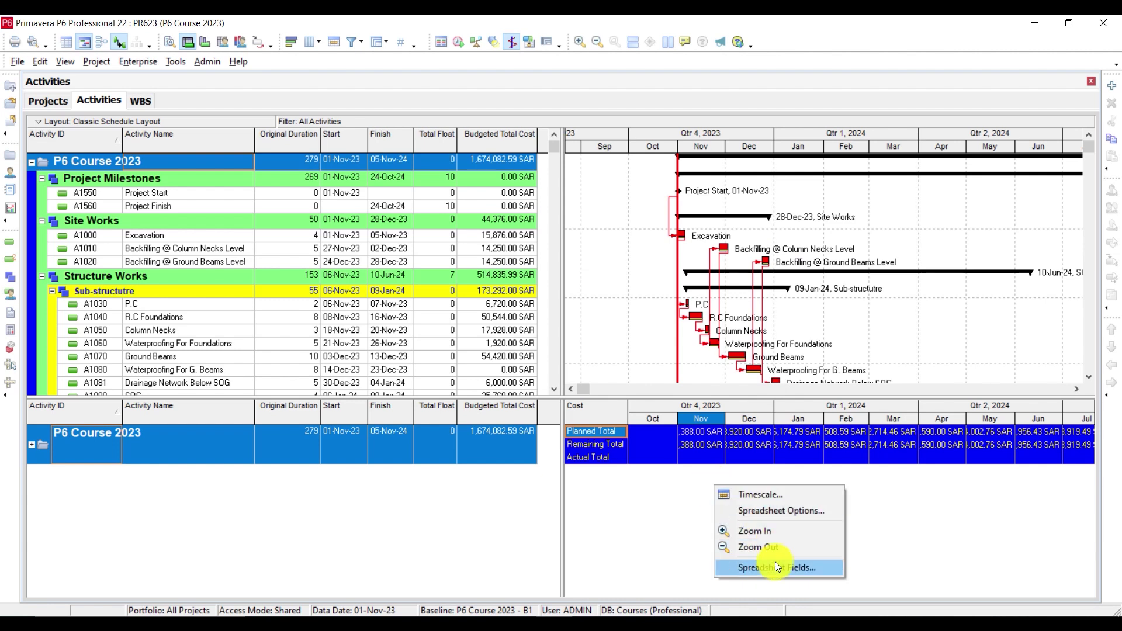
click(783, 568)
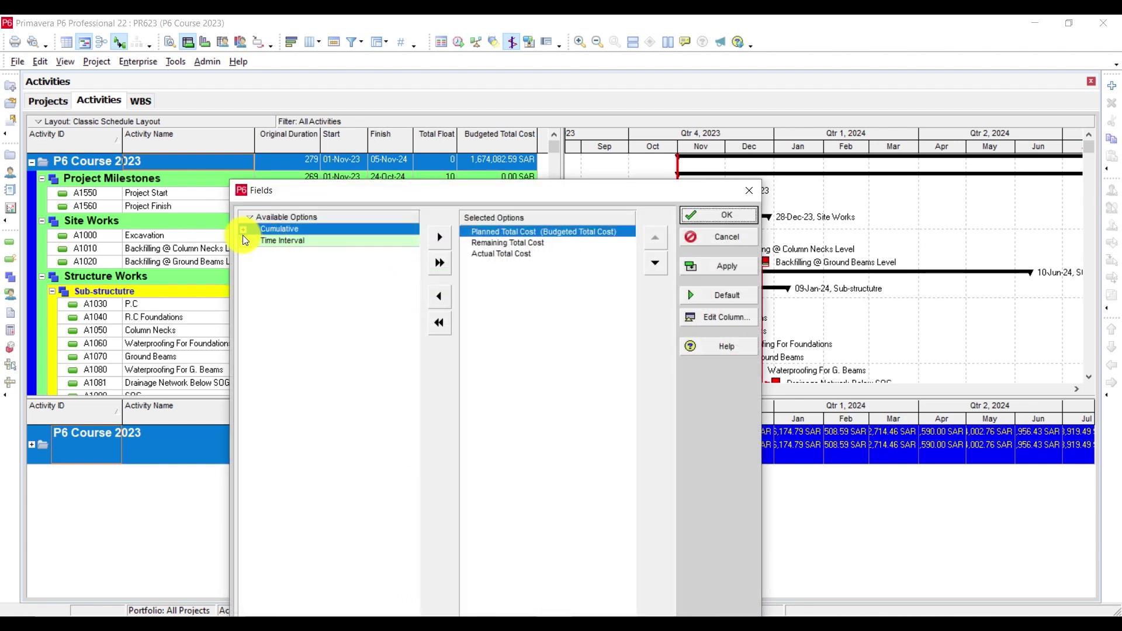
click(244, 240)
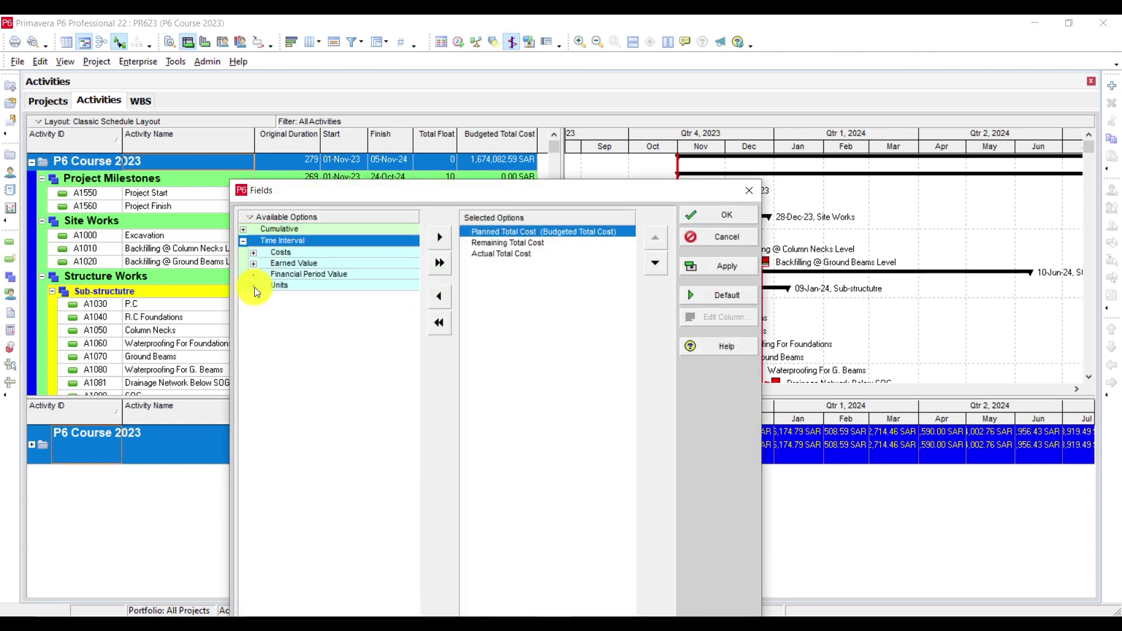
click(253, 253)
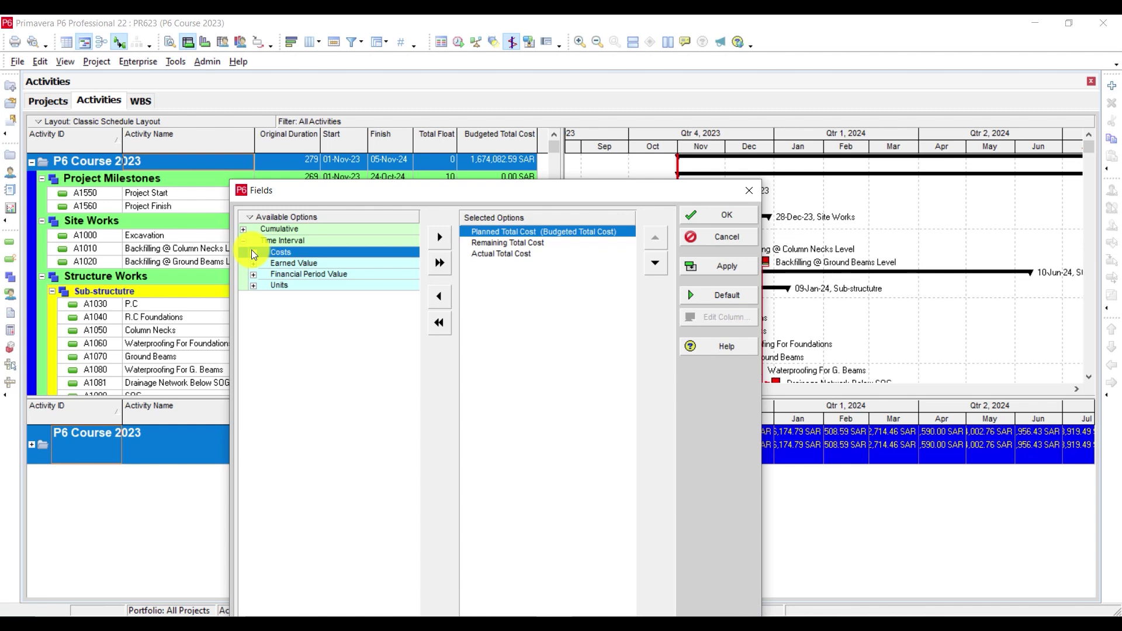
click(255, 253)
scroll(356, 269, down, 2)
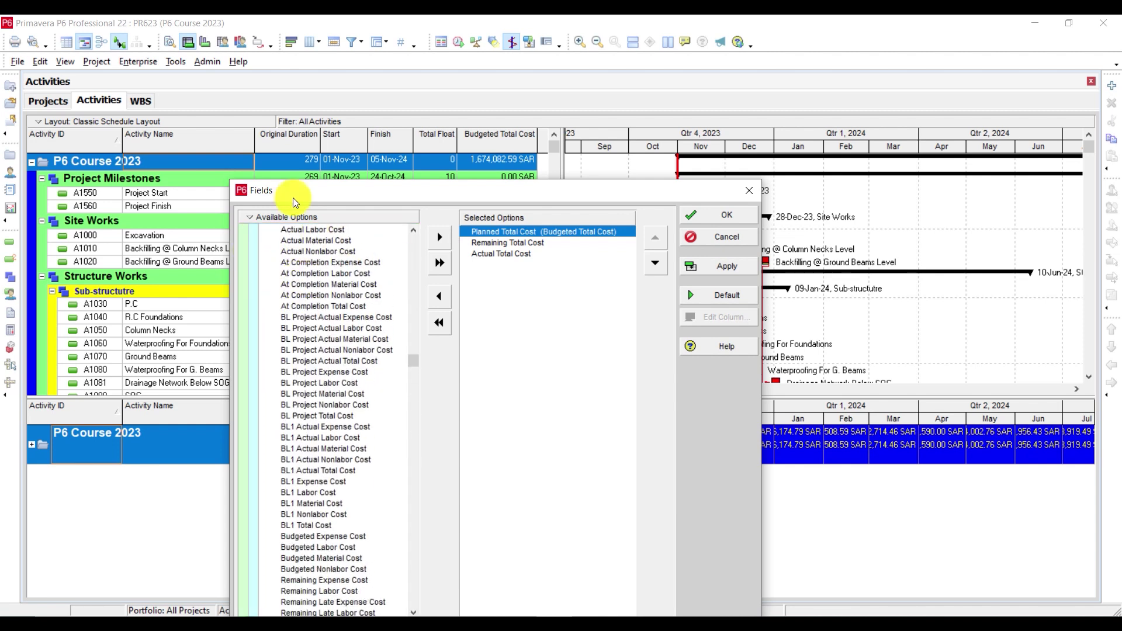
scroll(338, 490, down, 1)
scroll(327, 439, up, 3)
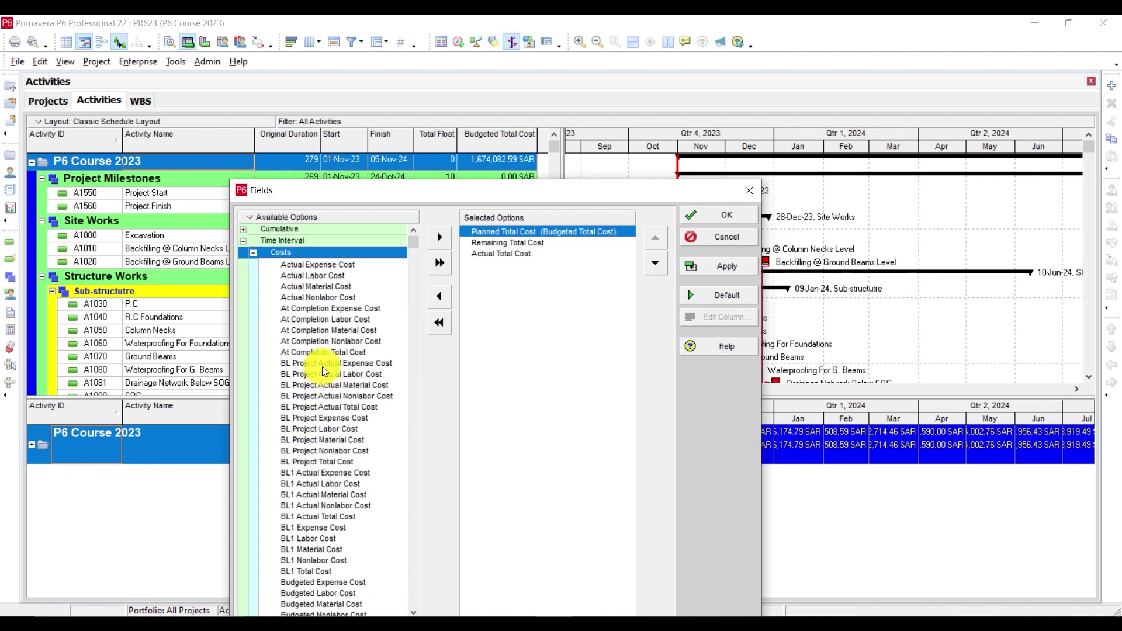
scroll(307, 381, down, 4)
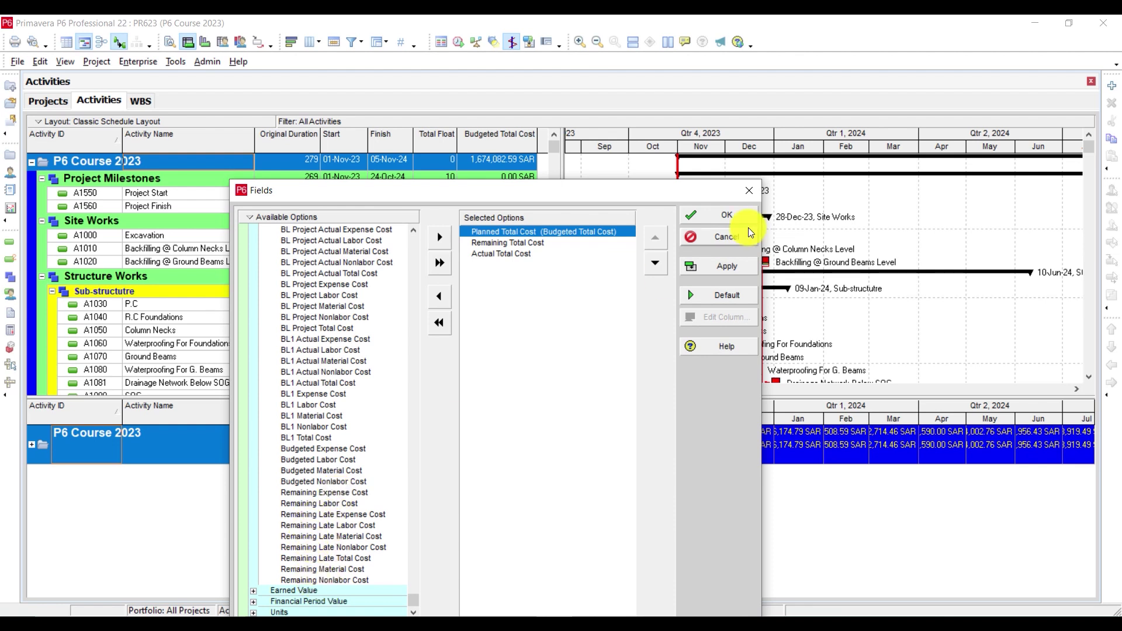
scroll(351, 475, up, 3)
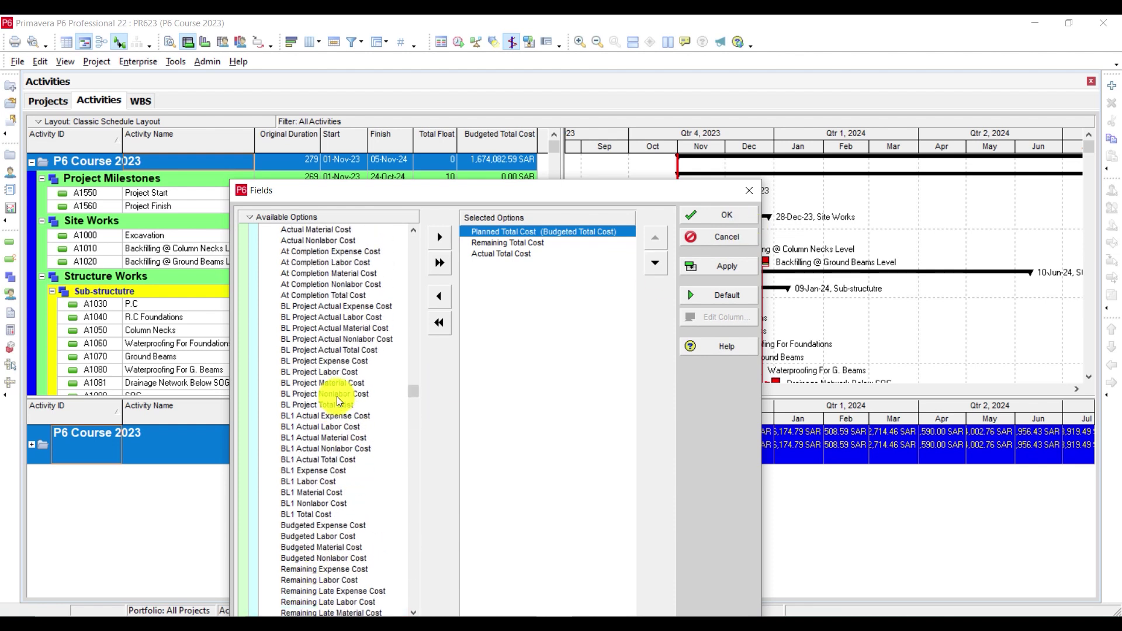
scroll(336, 396, up, 2)
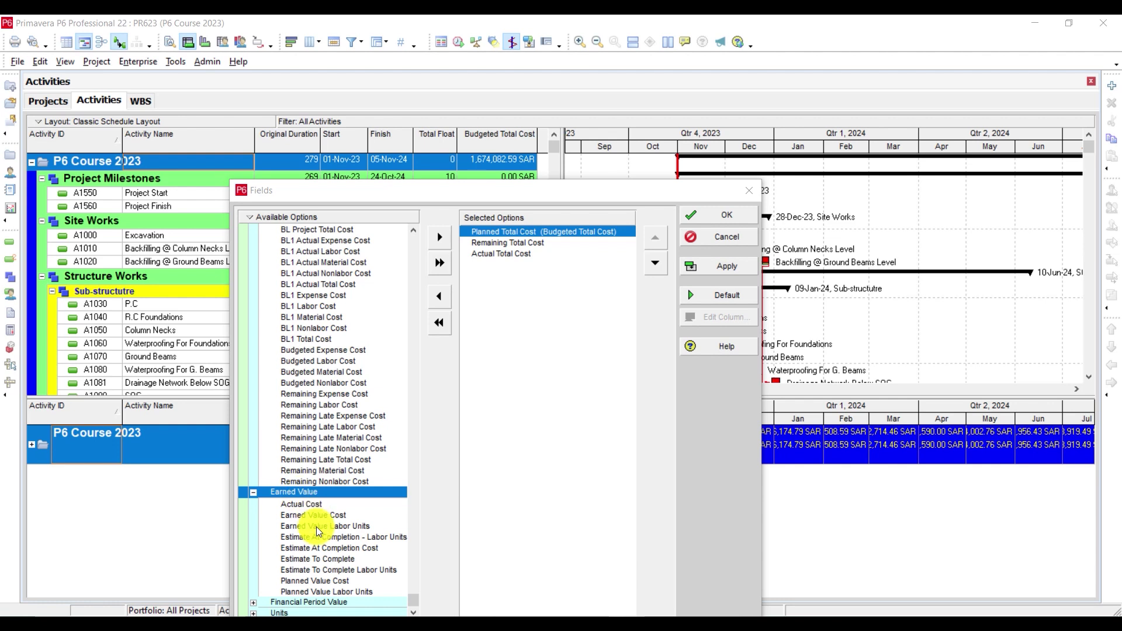
click(338, 581)
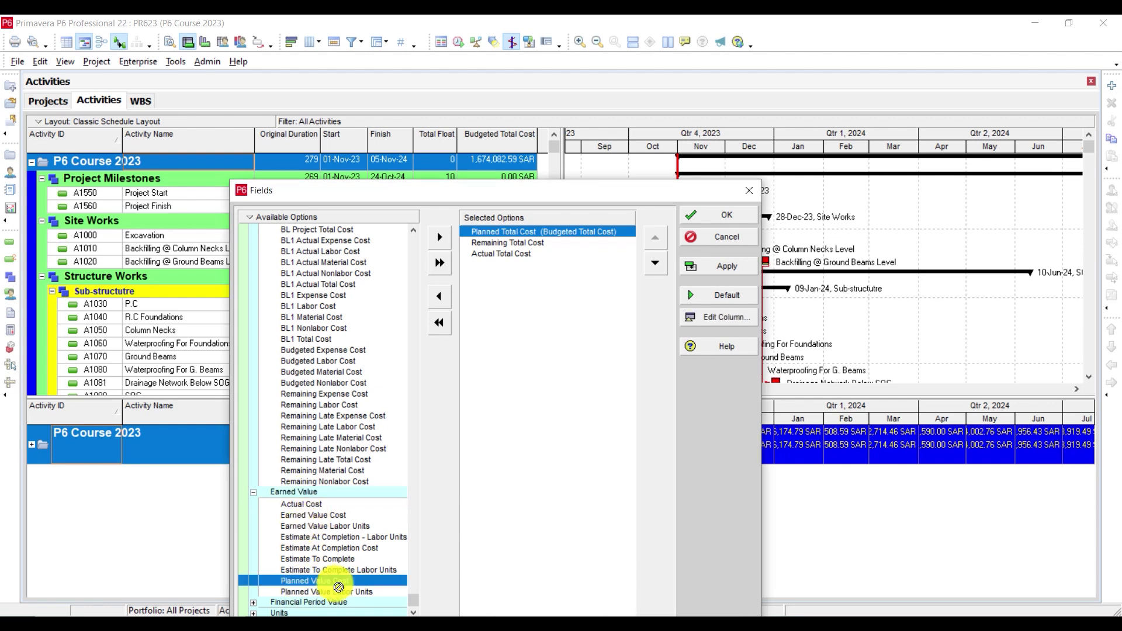
double_click(338, 586)
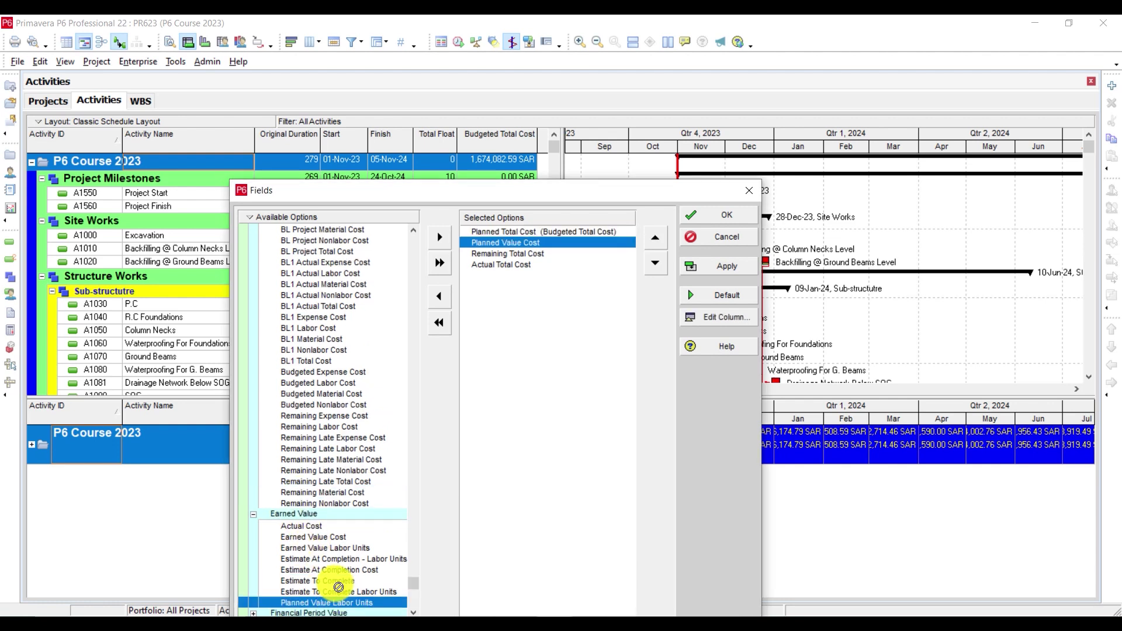
Add the cumulative earned value field Cum Earned Value Cost to the spreadsheet's selected fields
scroll(325, 517, down, 1)
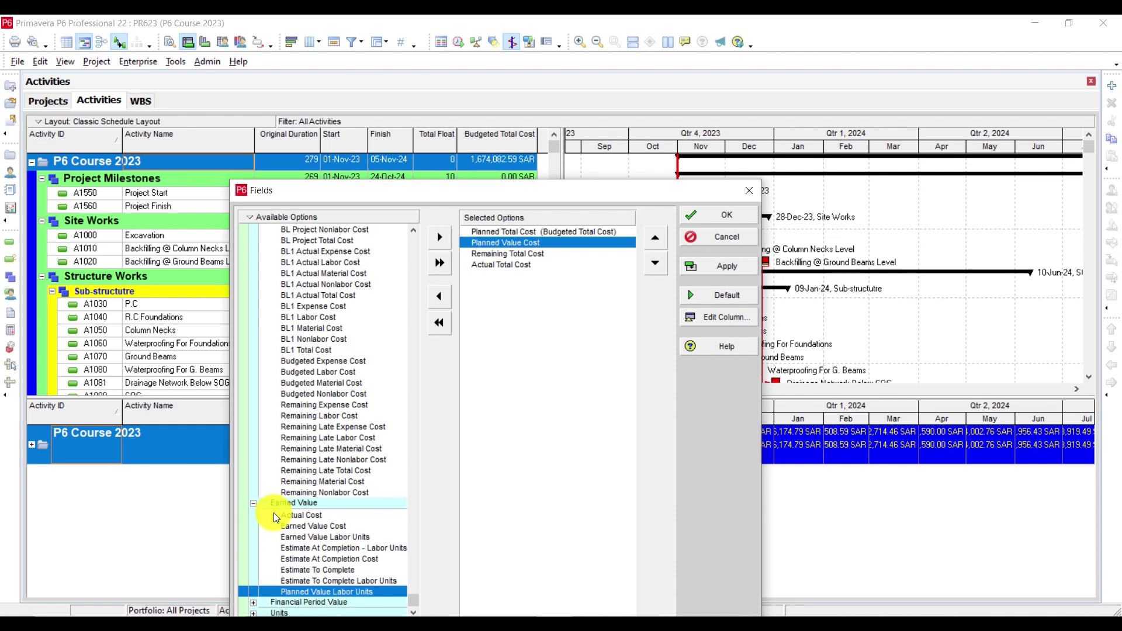
scroll(274, 491, up, 7)
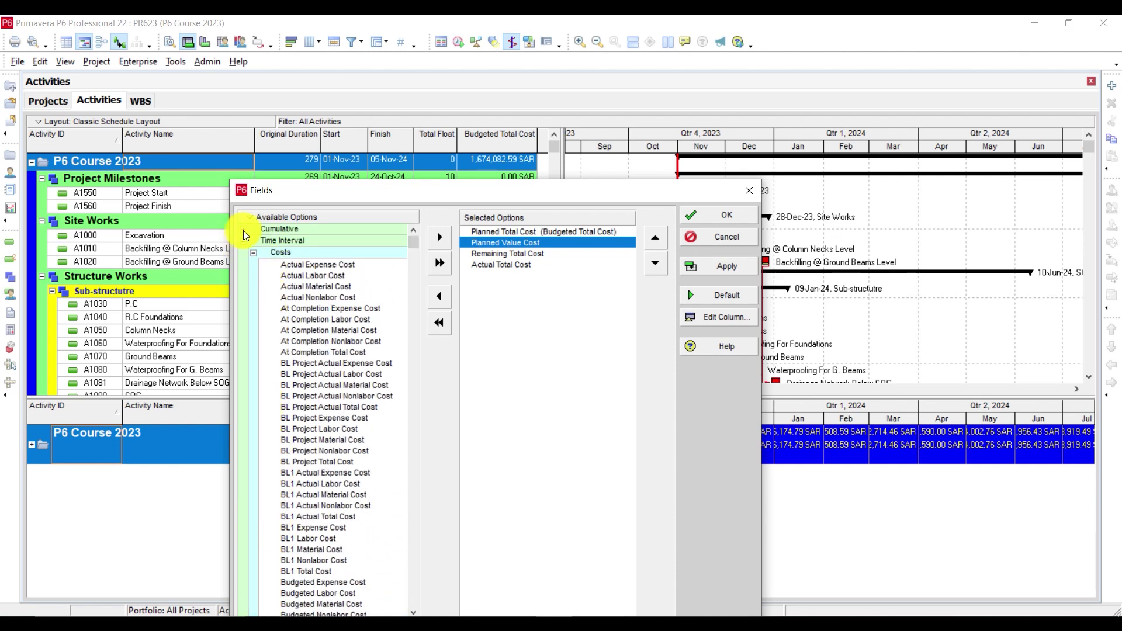
click(243, 231)
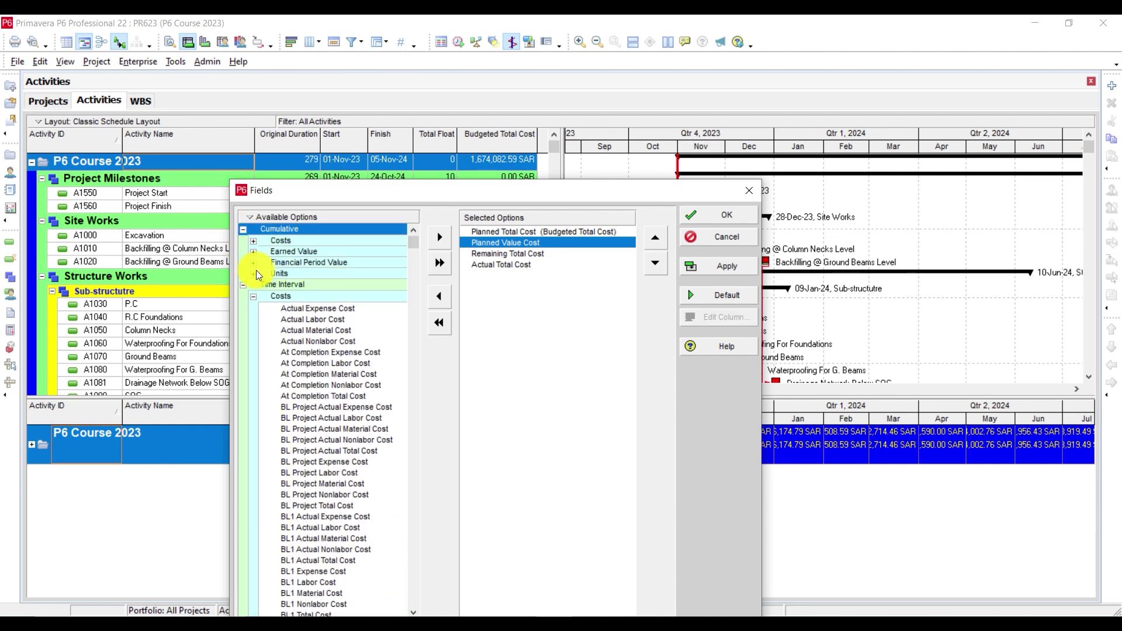
click(254, 251)
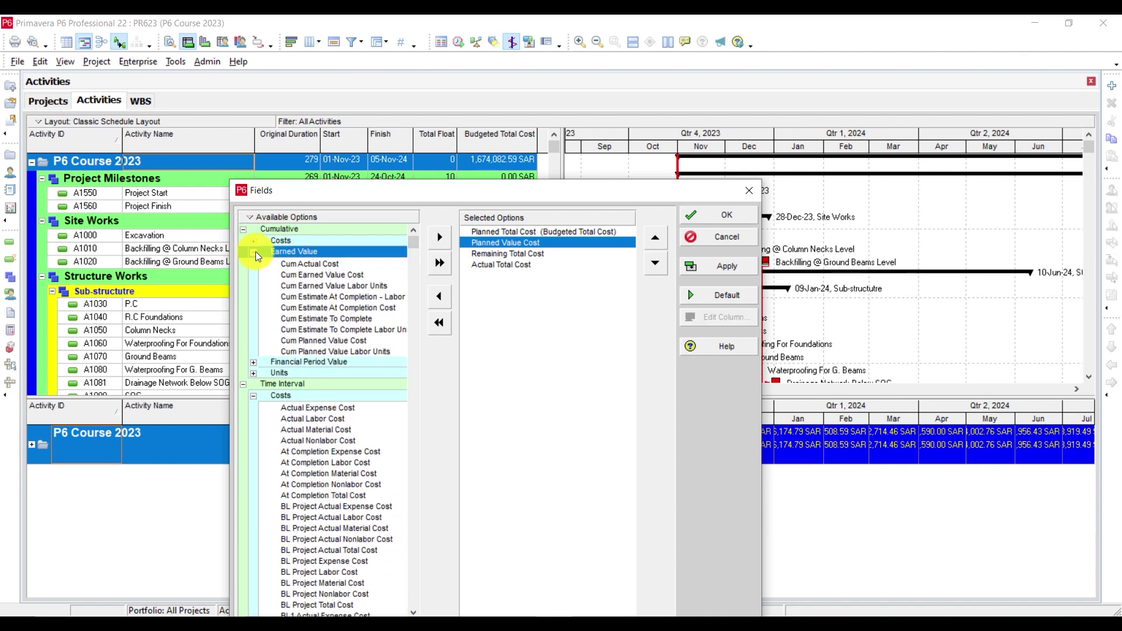
double_click(334, 275)
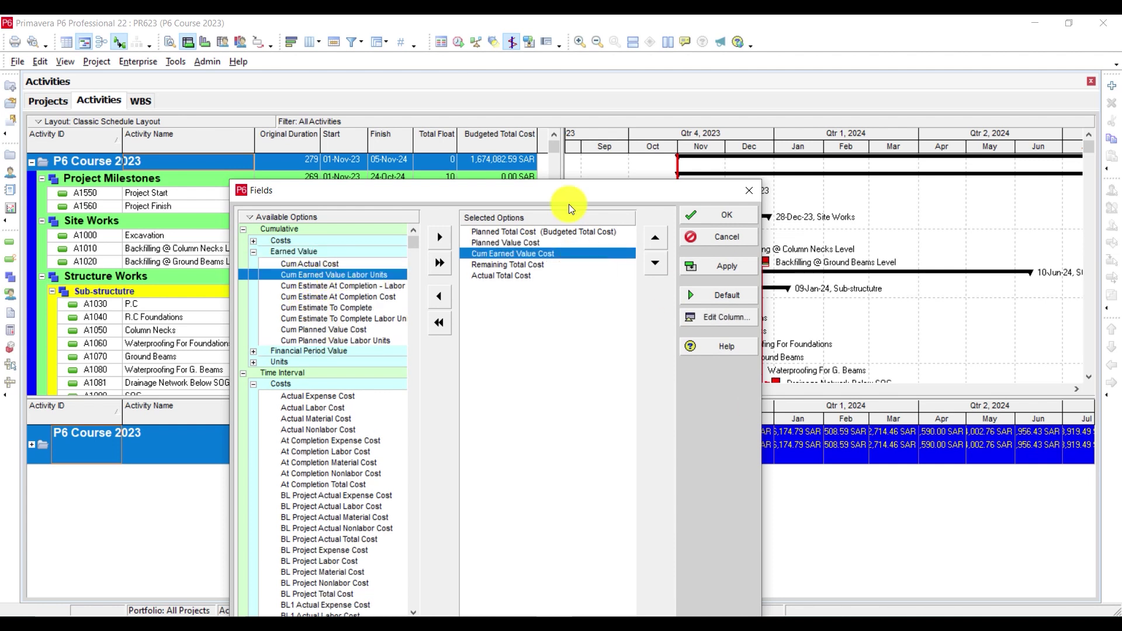
Remove Planned Total Cost, Remaining Total Cost and Actual Total Cost from the spreadsheet fields and apply the selection
double_click(555, 232)
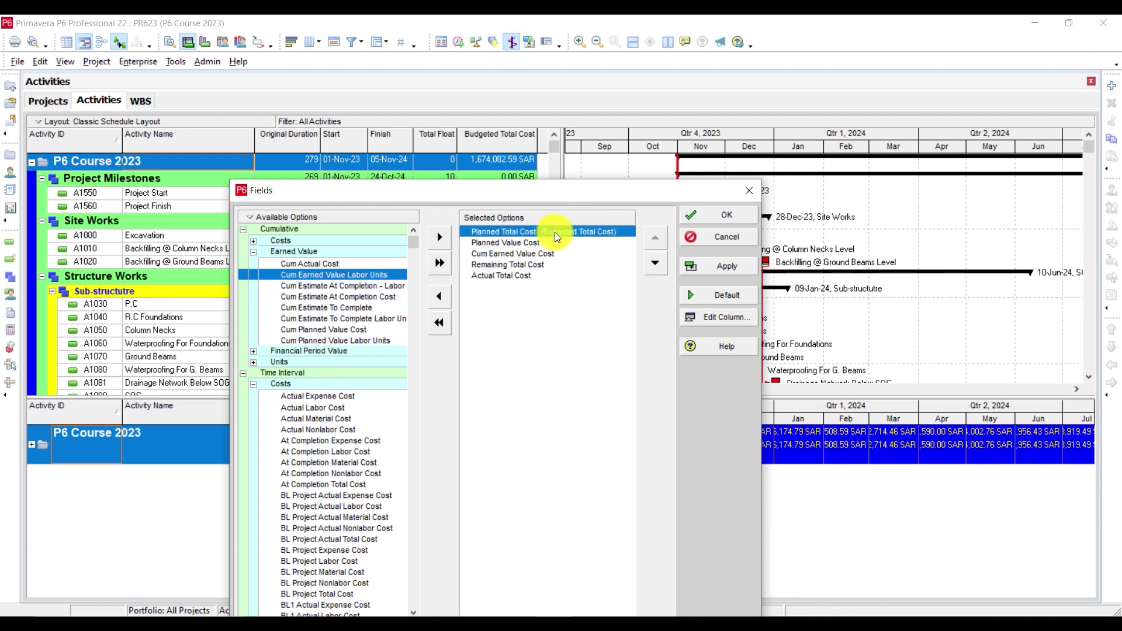
double_click(524, 254)
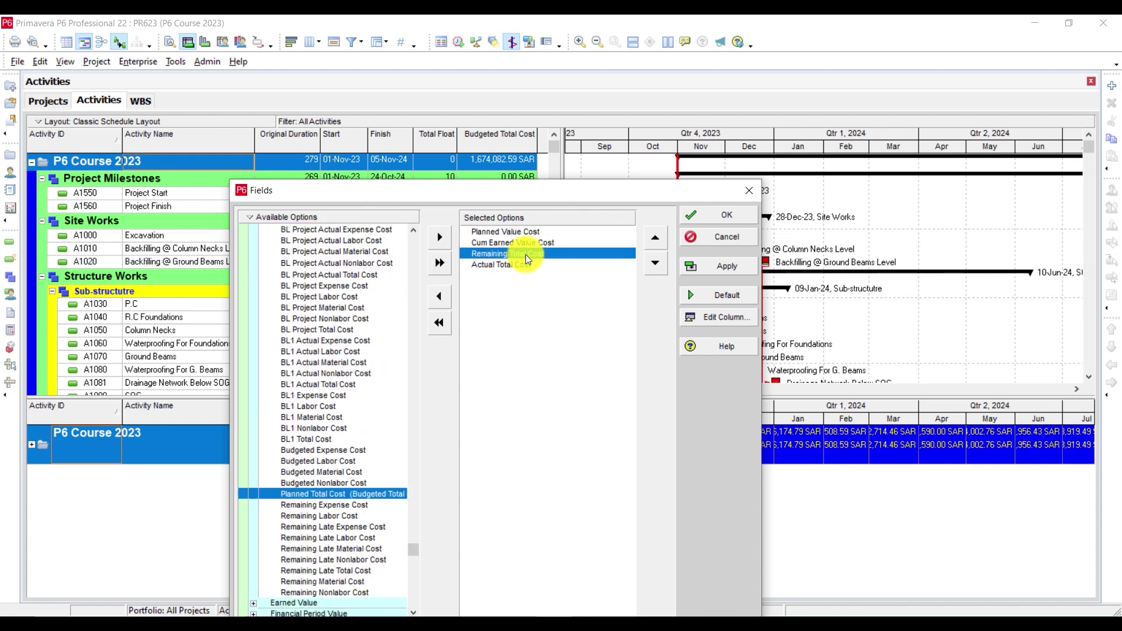
double_click(520, 256)
click(756, 266)
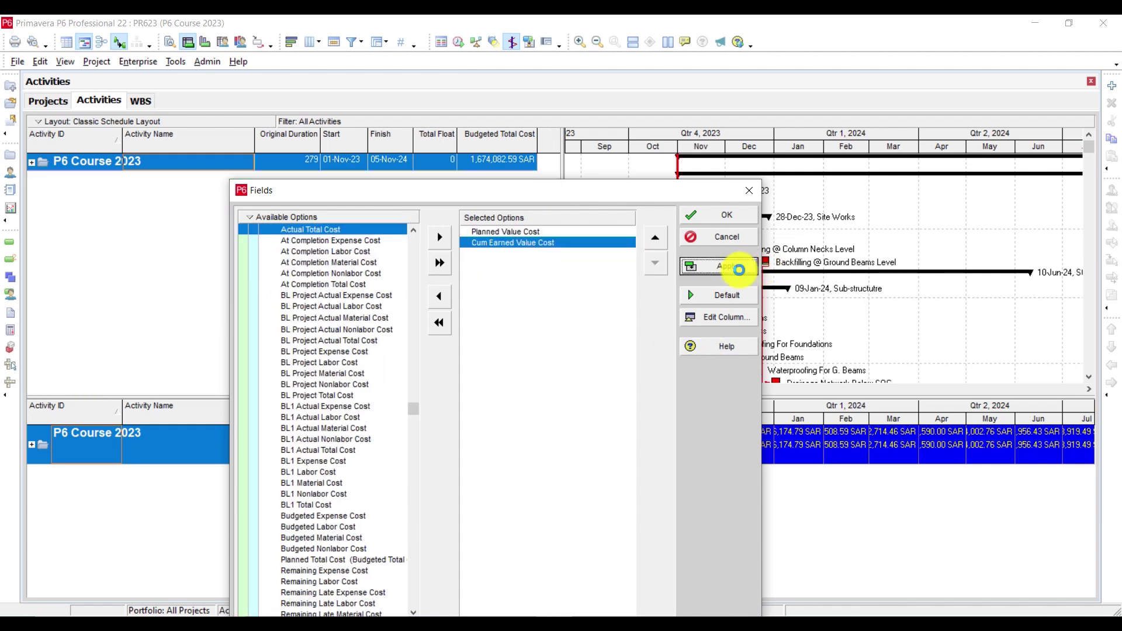
click(725, 218)
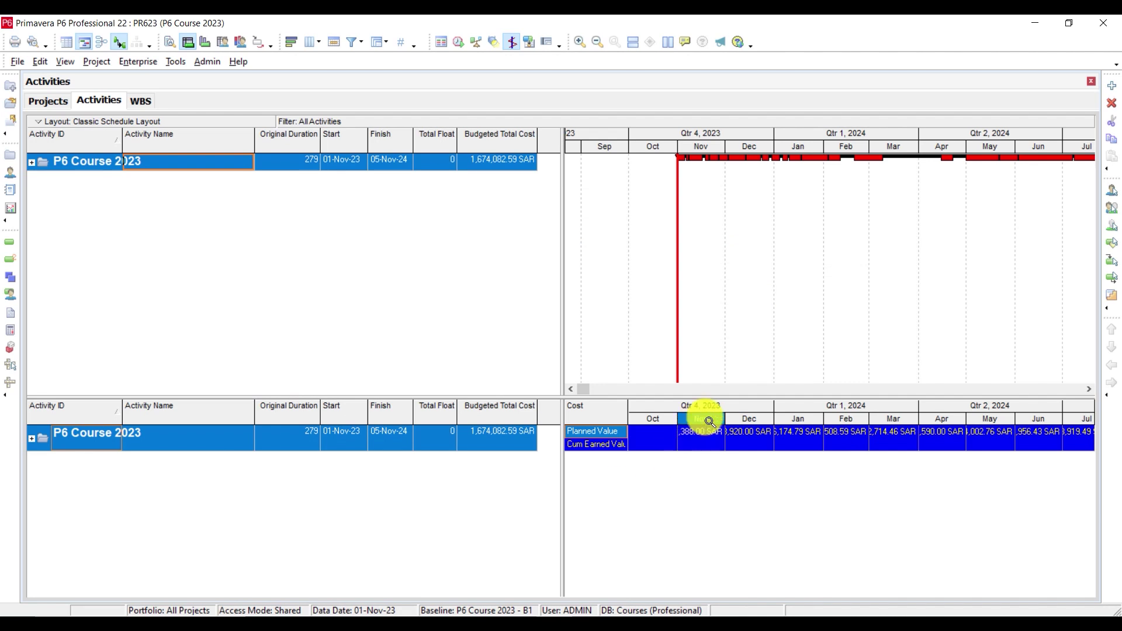
Widen the month columns and replace Cum Earned Value Cost with Cum Planned Value Cost in the activity usage spreadsheet's fields
drag(725, 420, 847, 424)
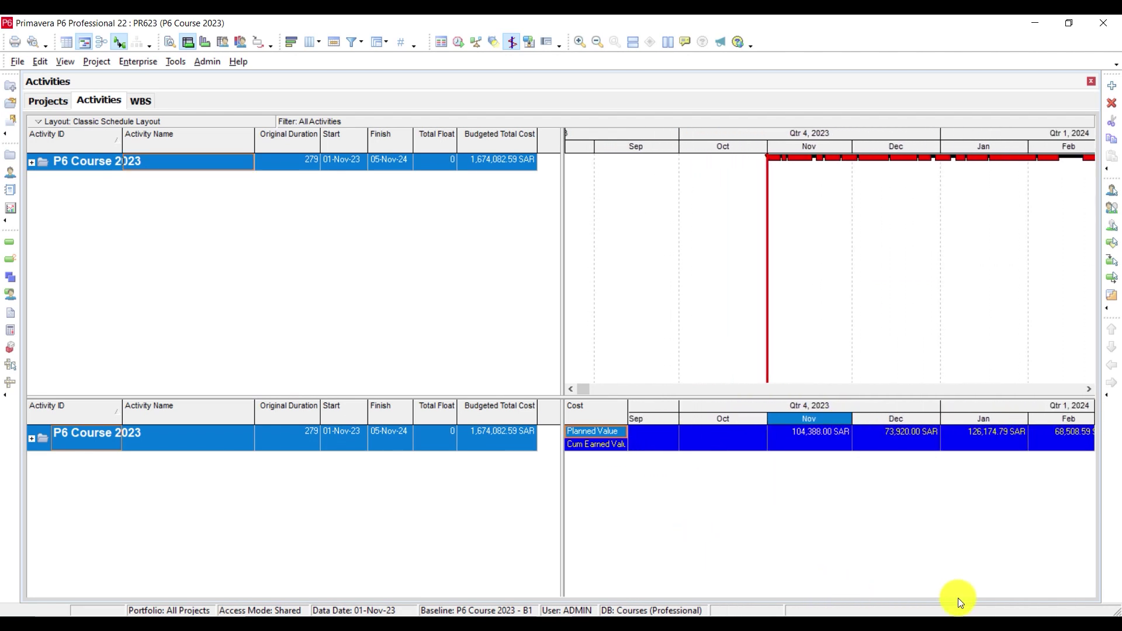
right_click(659, 471)
click(709, 558)
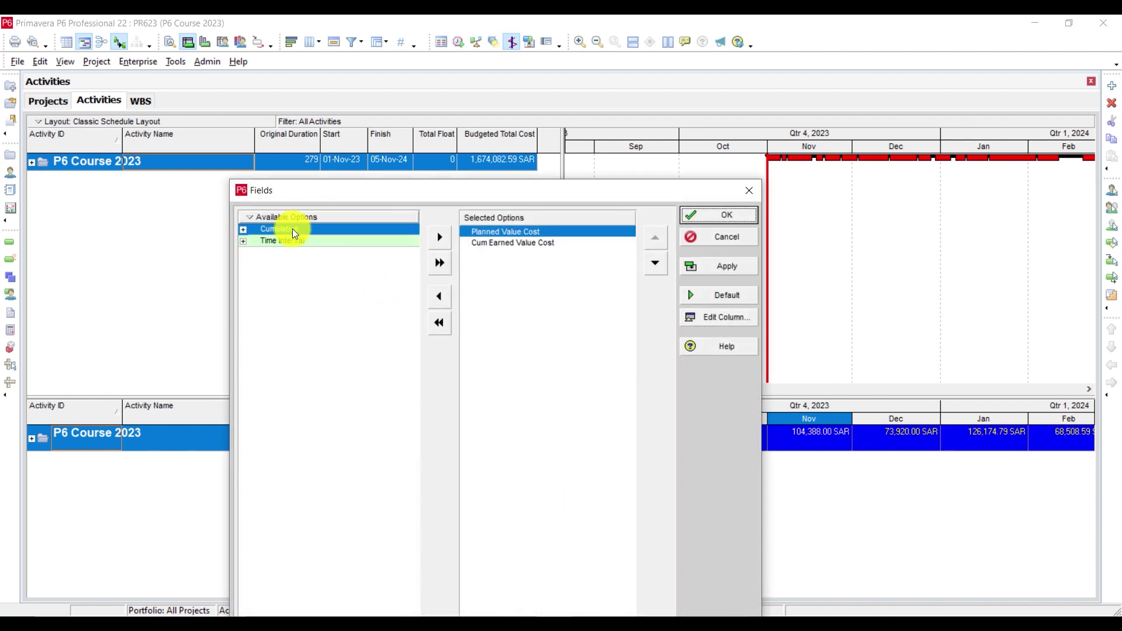
double_click(516, 243)
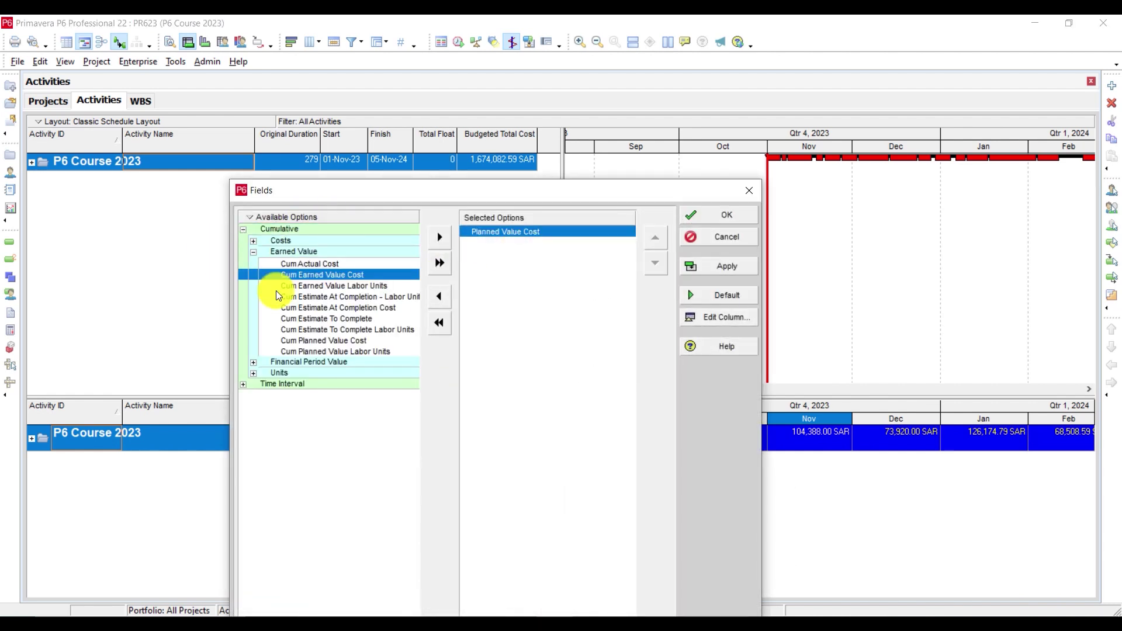
double_click(313, 344)
click(740, 271)
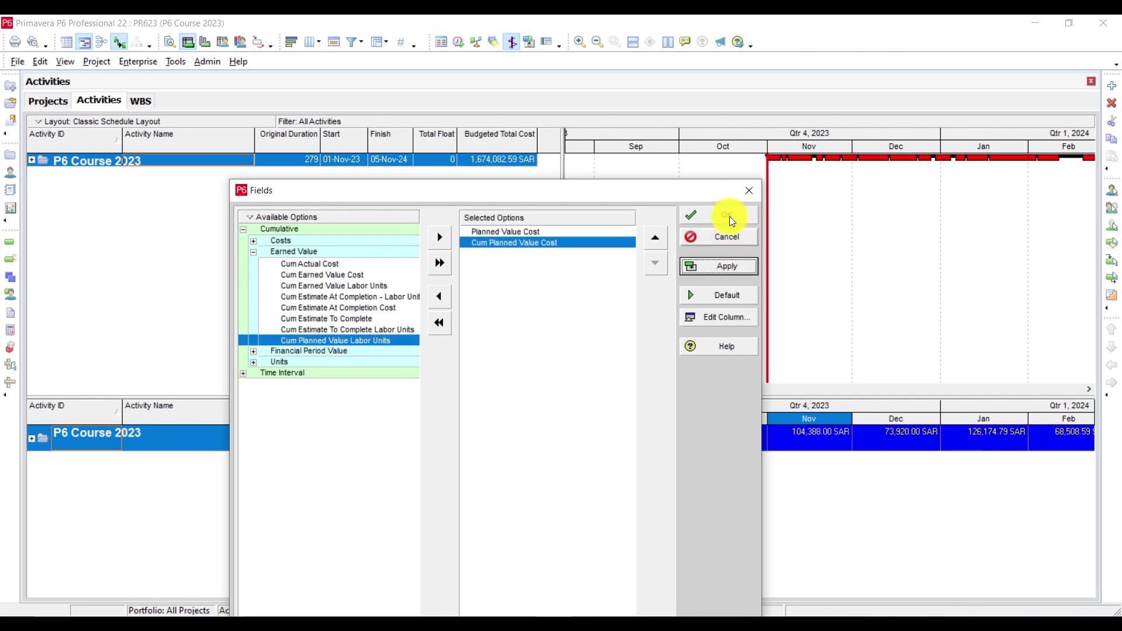
click(726, 216)
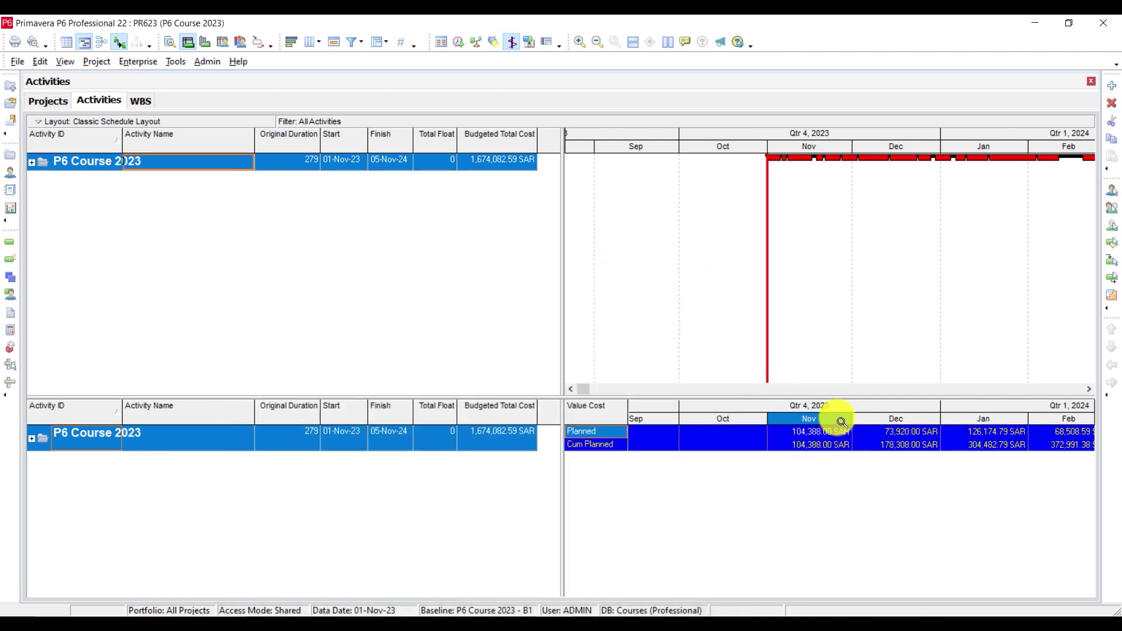
click(882, 410)
drag(883, 410, 833, 406)
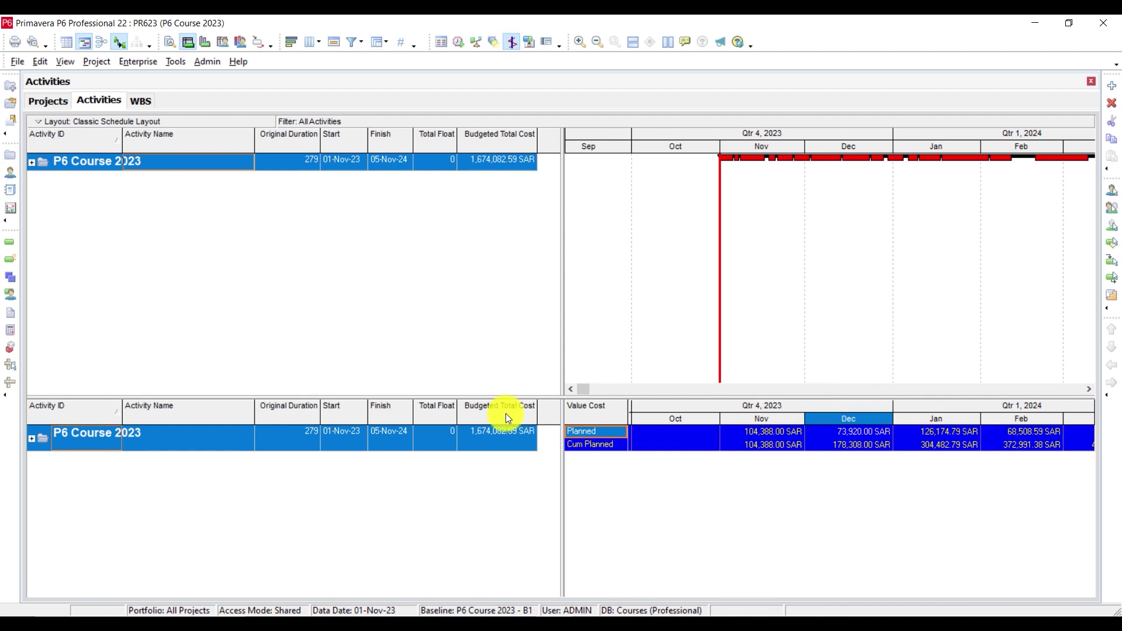
drag(814, 413, 676, 415)
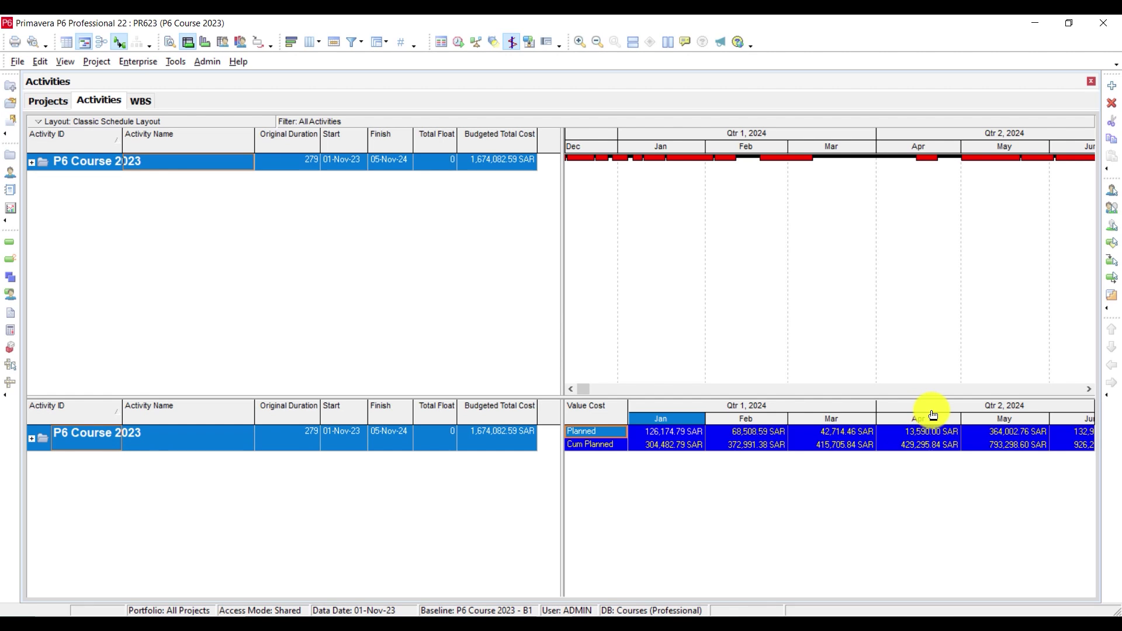
drag(933, 415, 964, 431)
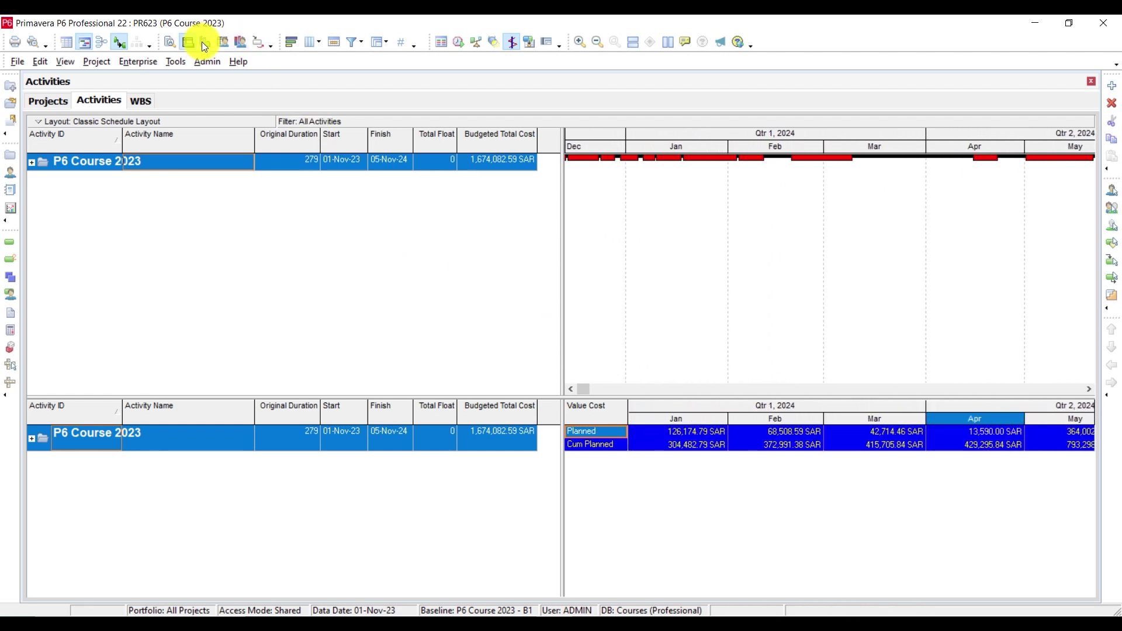
Display the activity usage profile and review its data and graph options
click(204, 43)
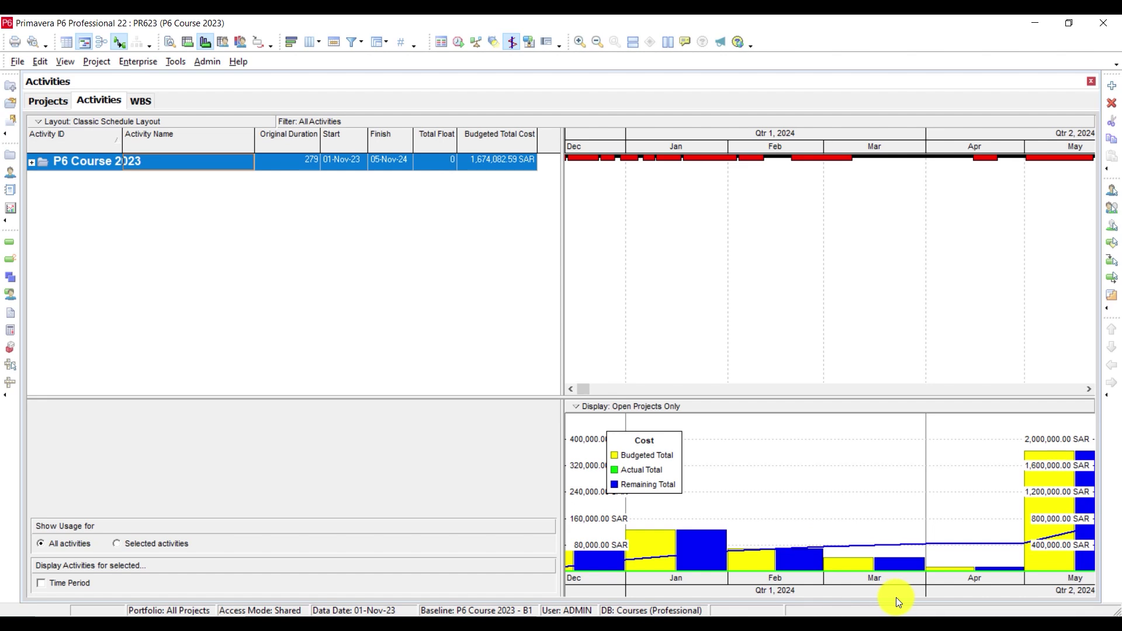
right_click(723, 431)
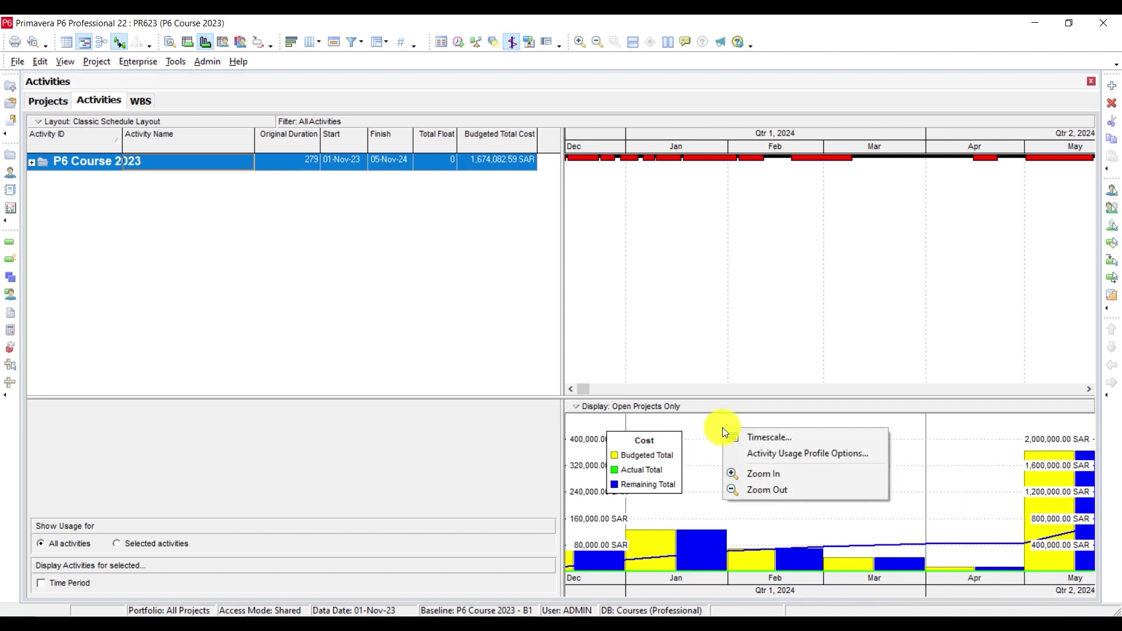
click(763, 457)
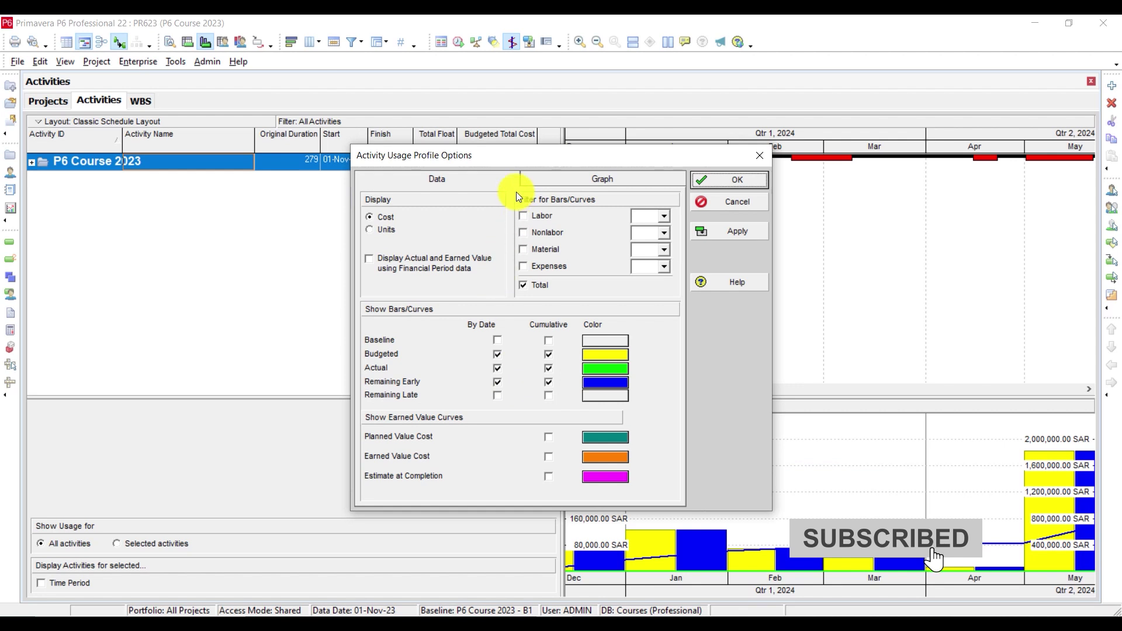
click(588, 182)
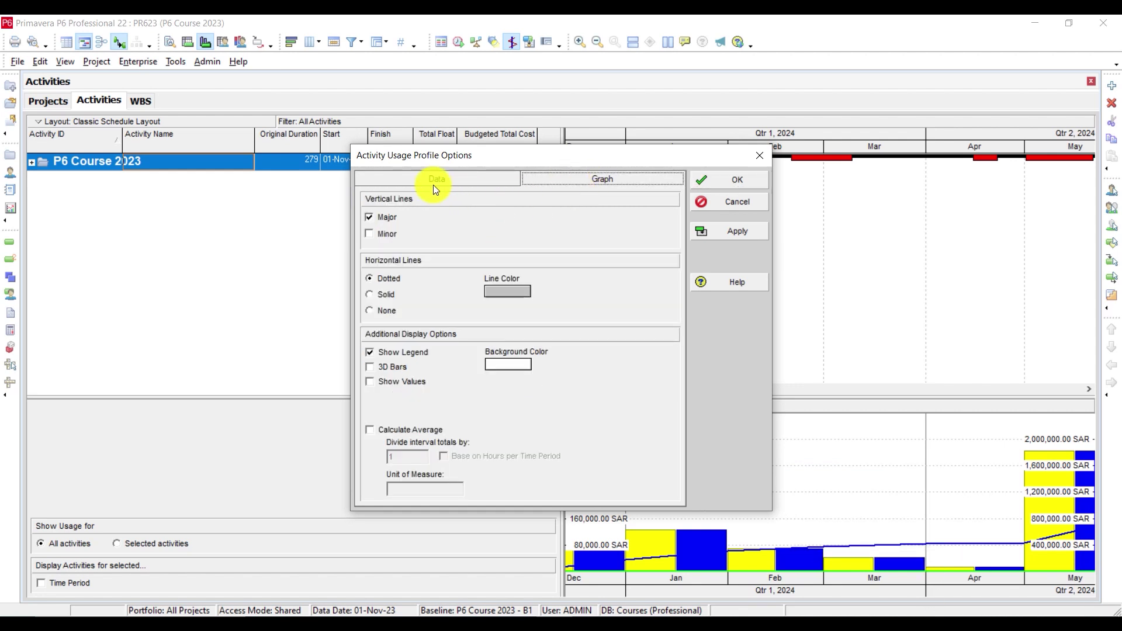
click(430, 183)
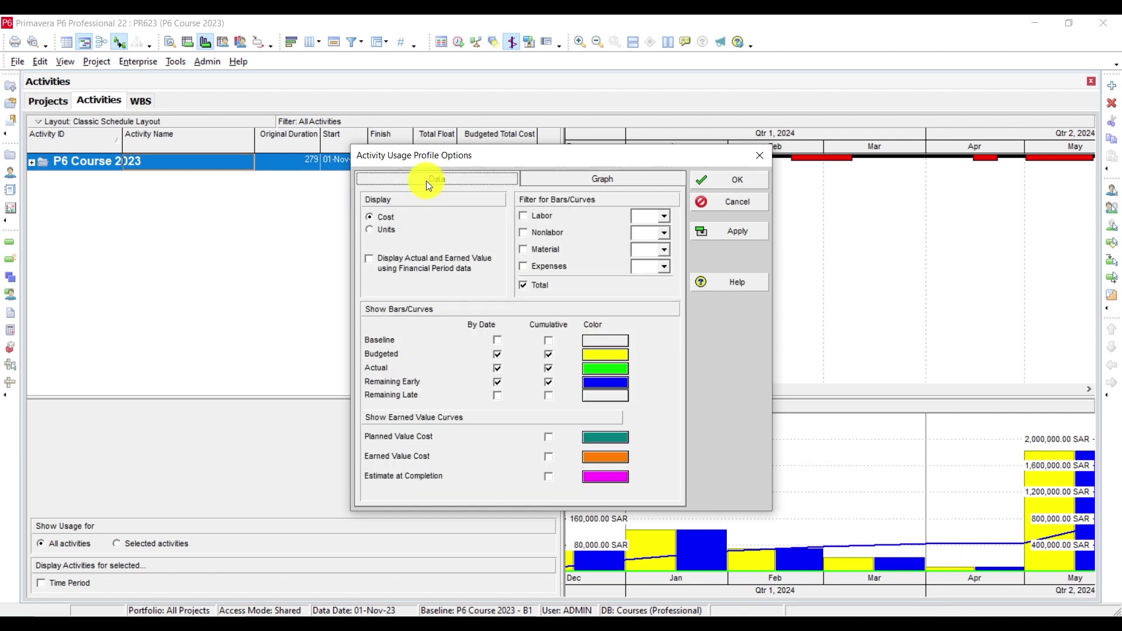
click(751, 179)
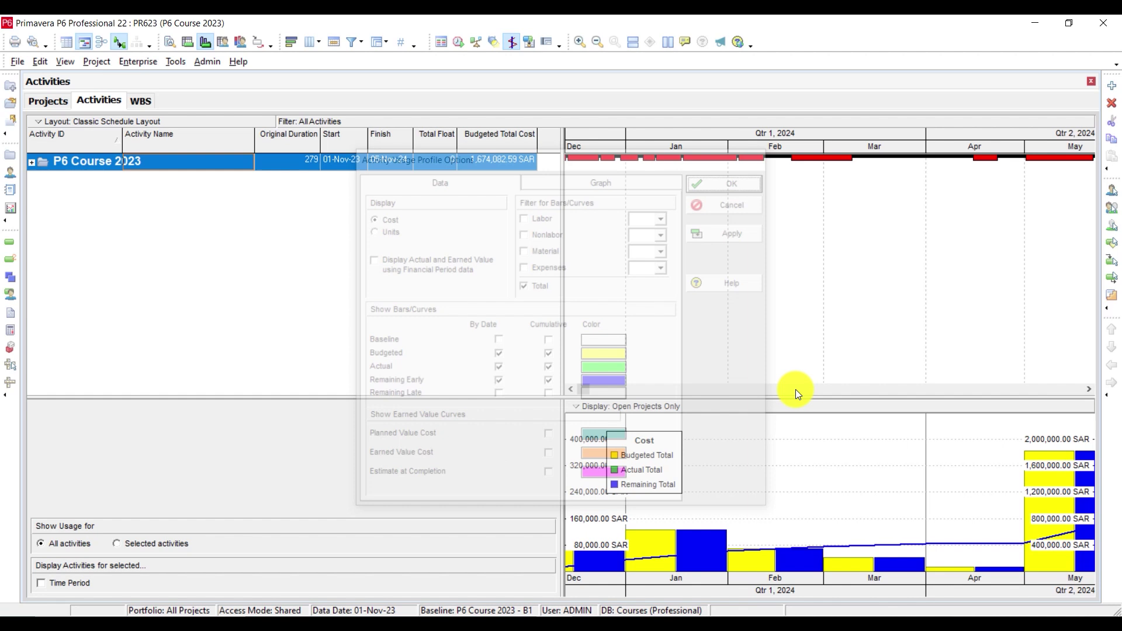
Set the timescale's date interval to Year/Month and widen the months in the profile
right_click(795, 434)
click(843, 445)
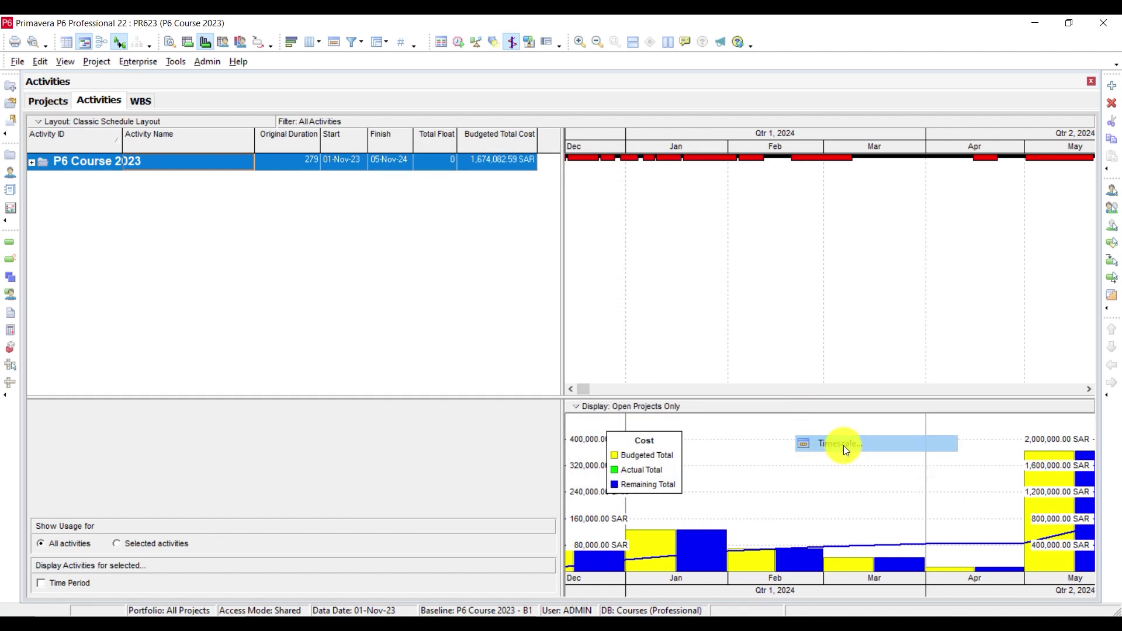
click(580, 367)
scroll(551, 390, up, 1)
click(539, 393)
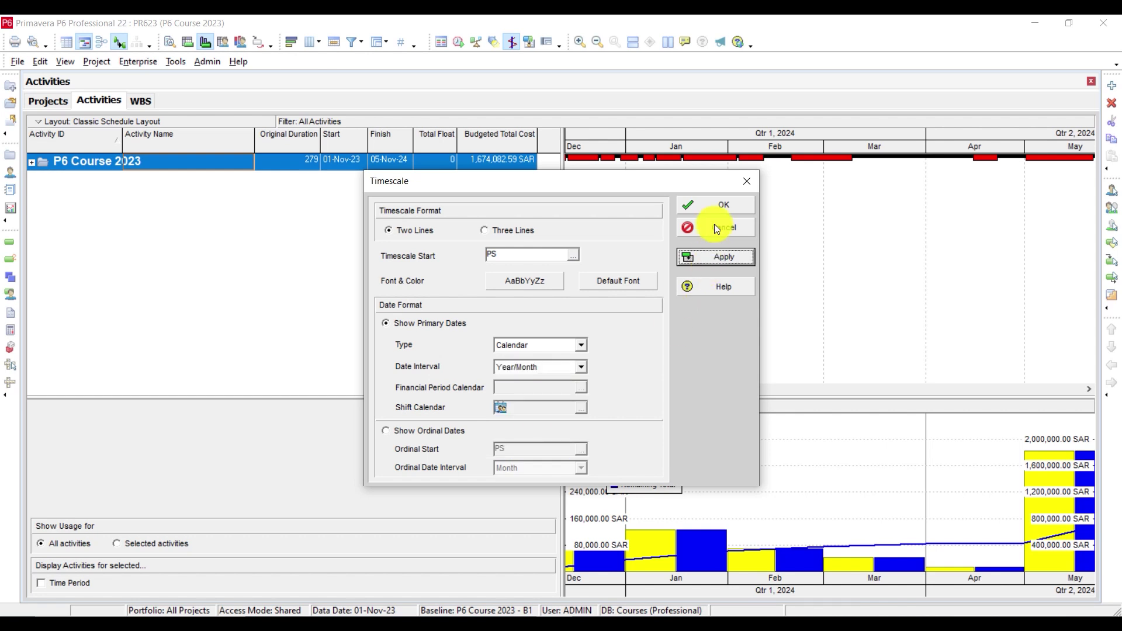
click(714, 204)
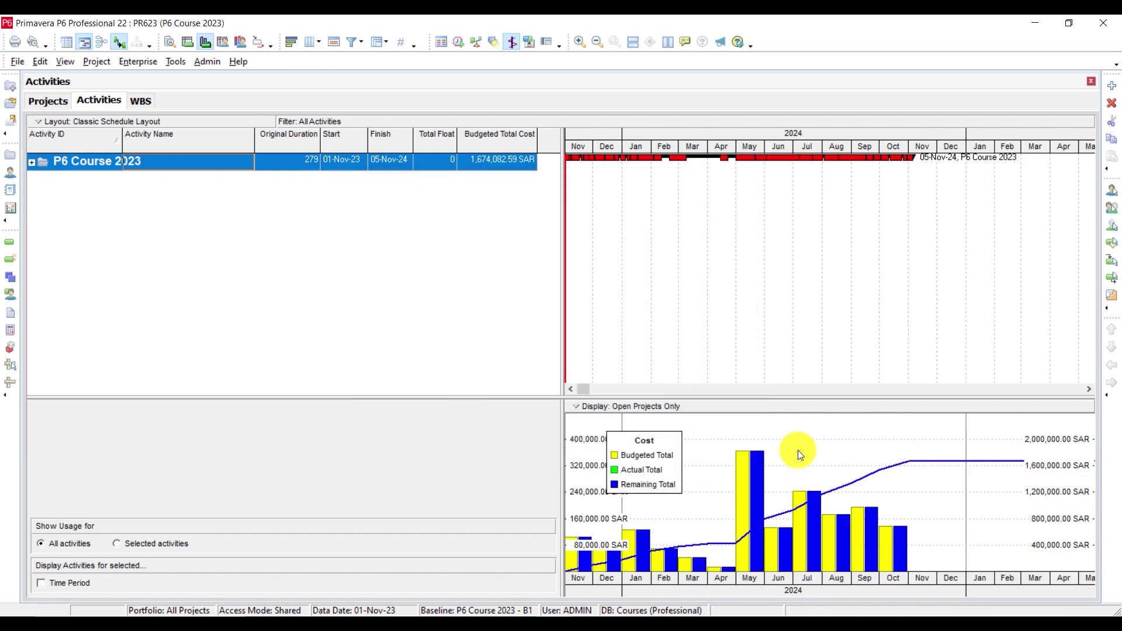
mouse_move(579, 576)
mouse_down()
mouse_move(621, 576)
mouse_move(597, 575)
mouse_up()
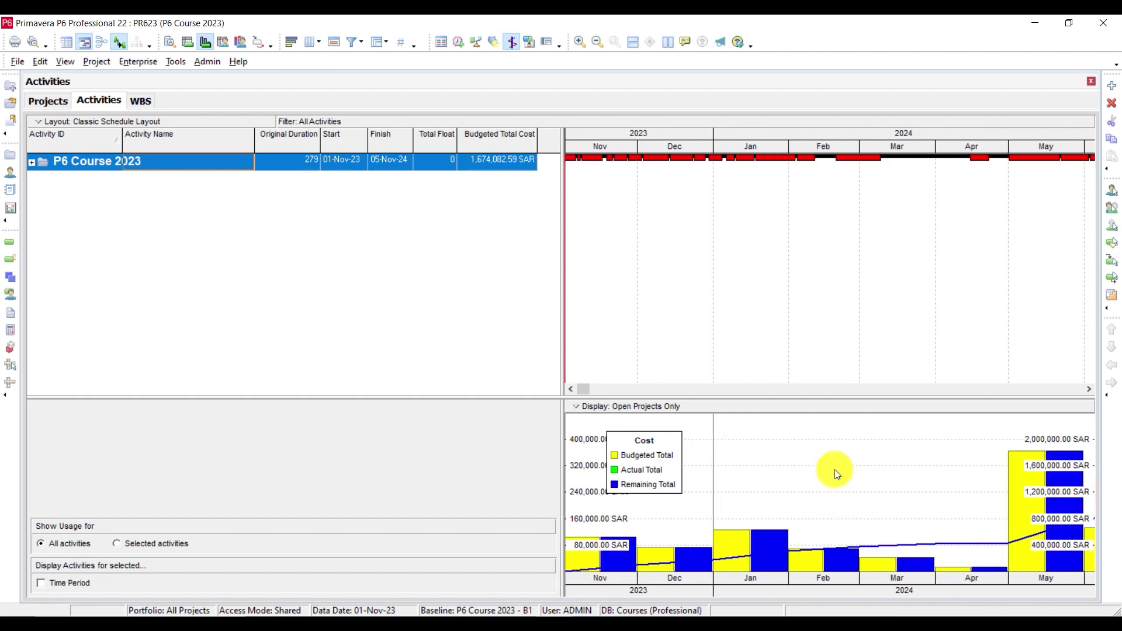
drag(823, 585, 774, 578)
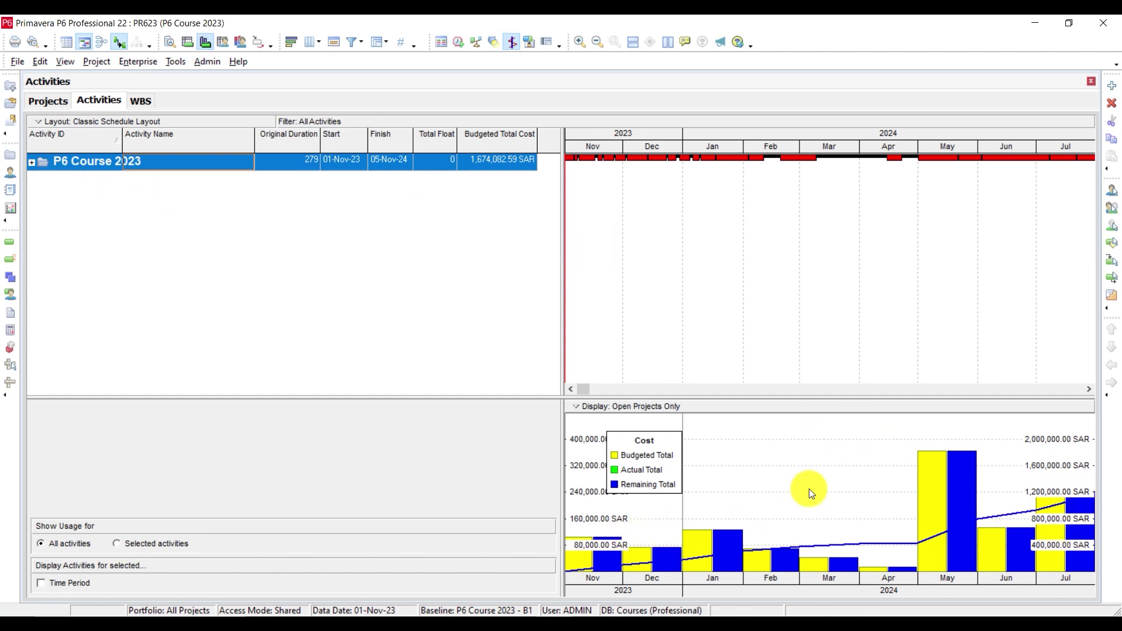
Bring the November 2023 start into view, return to the activity usage spreadsheet, and collapse it to the P6 Course 2023 project row
click(31, 164)
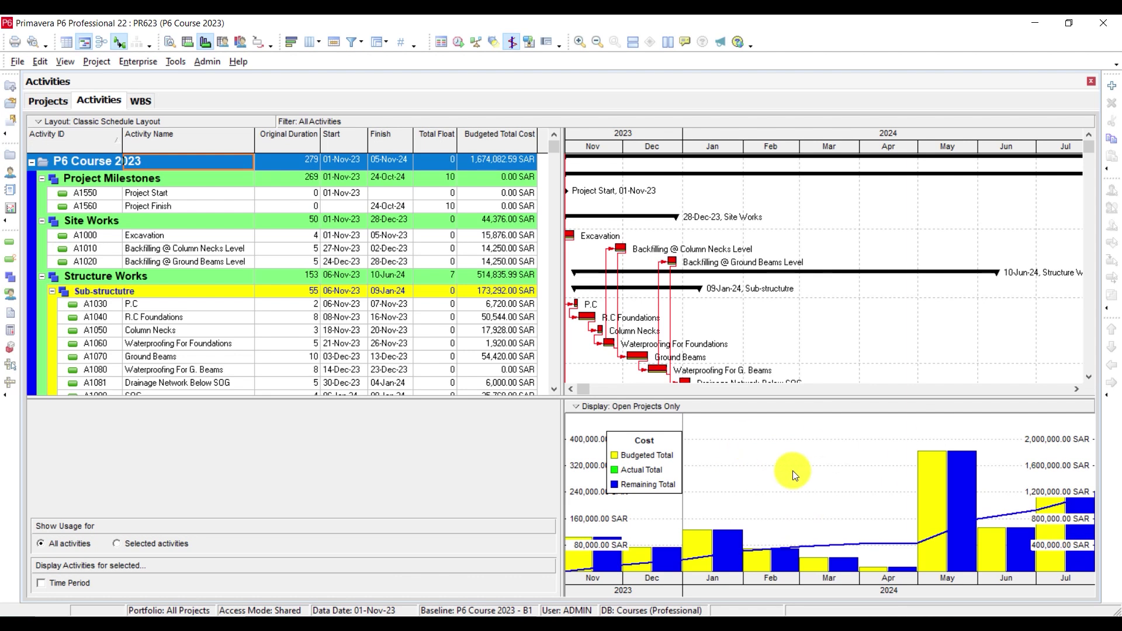
click(570, 389)
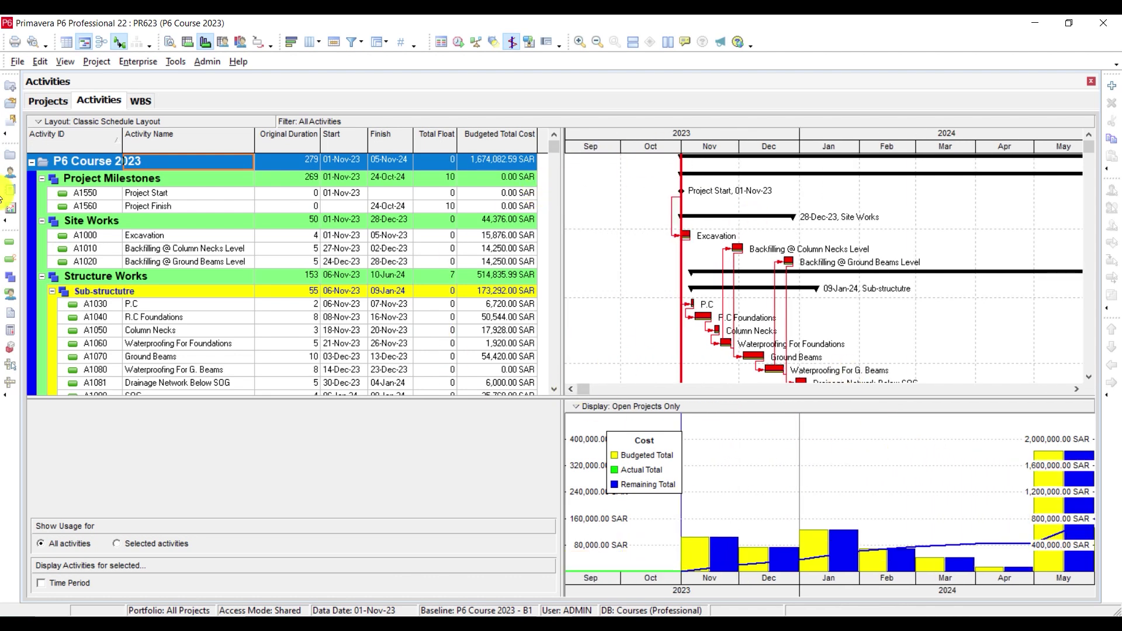
click(191, 43)
click(864, 503)
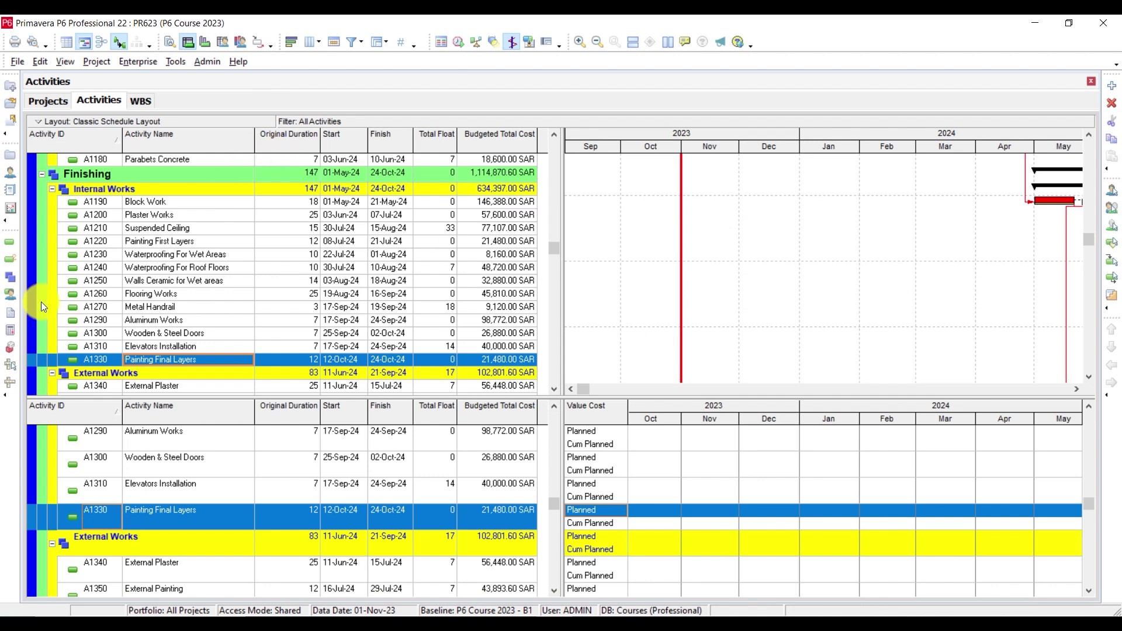
scroll(40, 302, up, 3)
scroll(58, 462, up, 10)
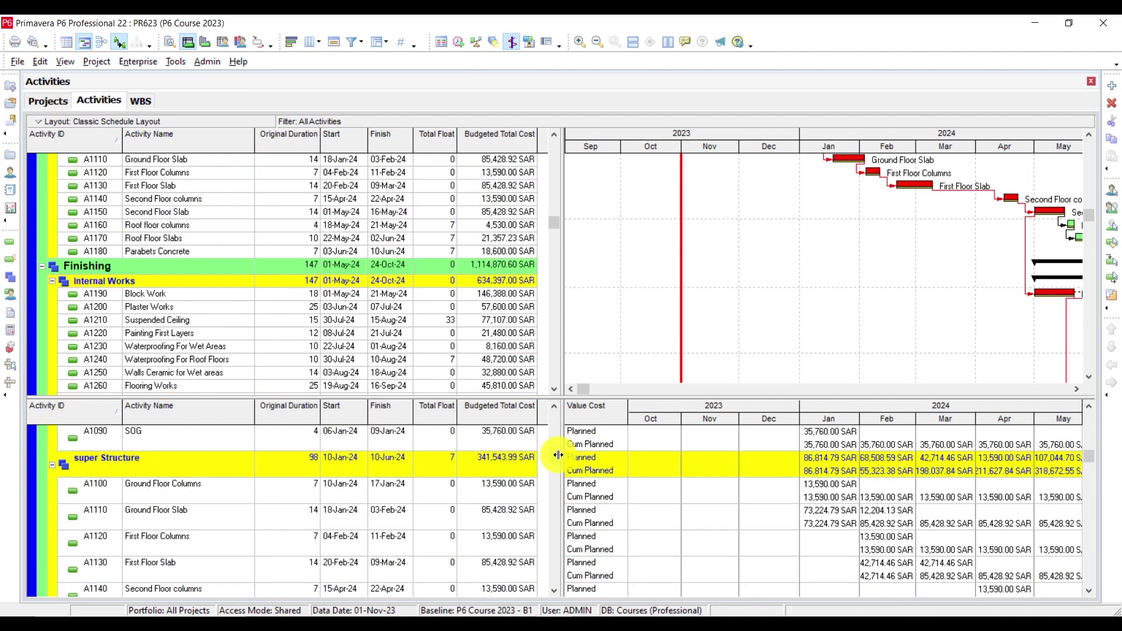
drag(553, 456, 552, 421)
click(29, 435)
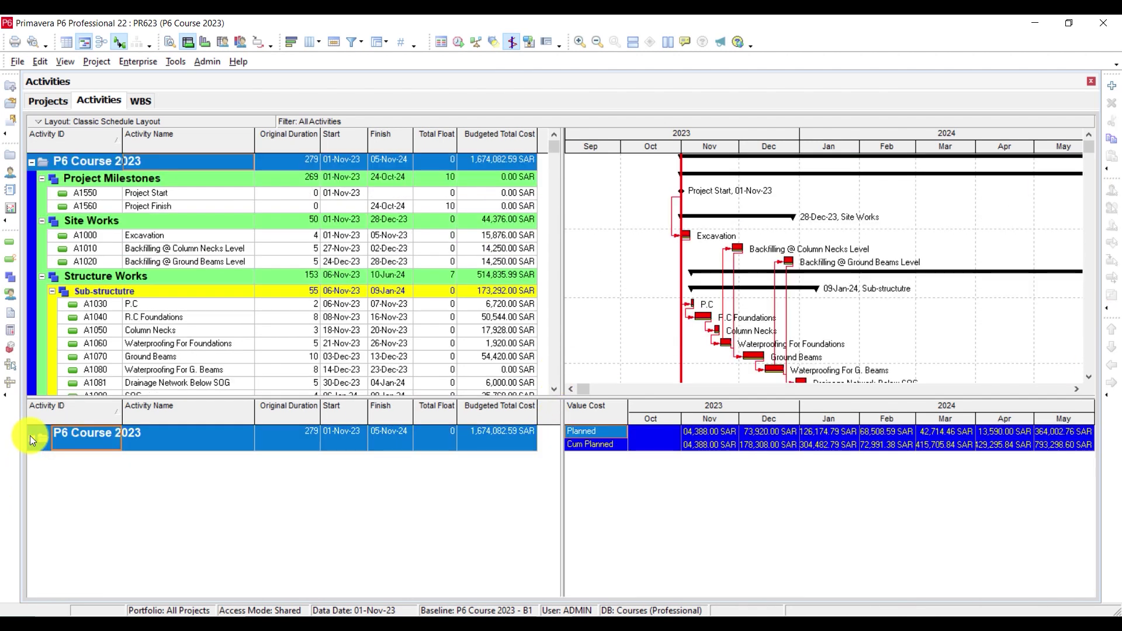
Select the spreadsheet's month columns from November 2023 through November 2024 and collapse the activity table to the project row
click(713, 421)
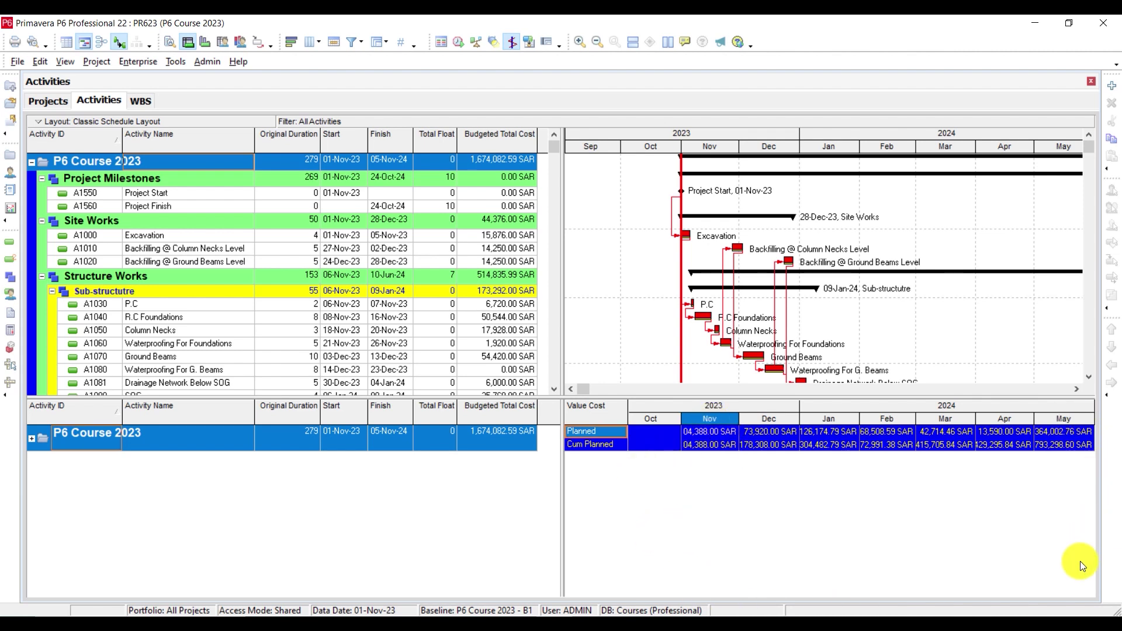
drag(898, 417, 924, 417)
click(708, 420)
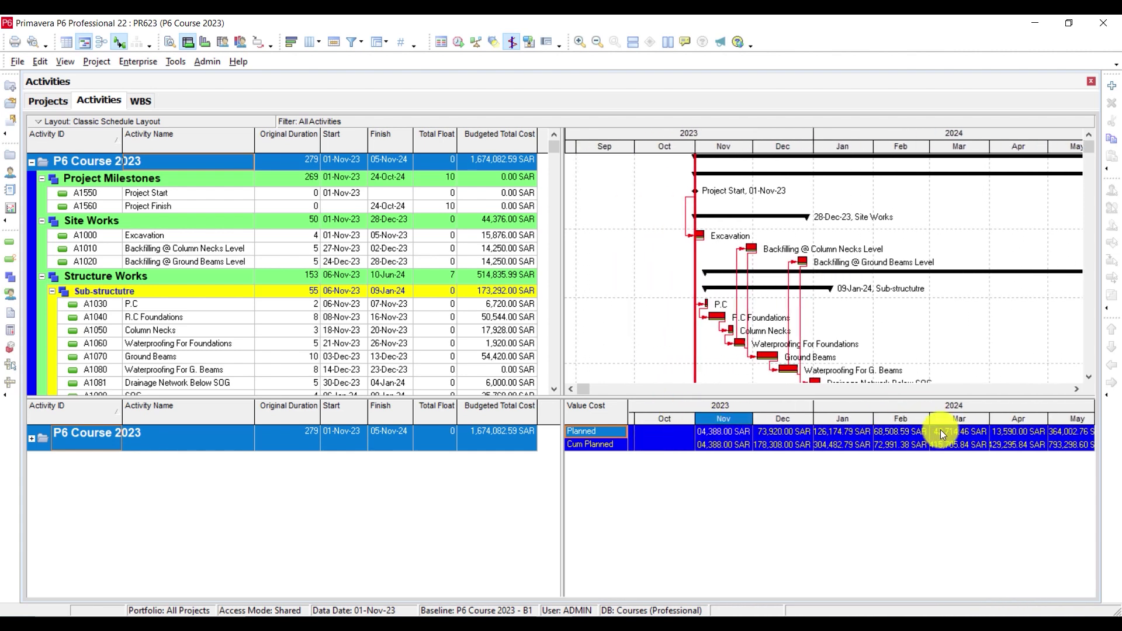
shift+click(1052, 418)
drag(1052, 419, 880, 418)
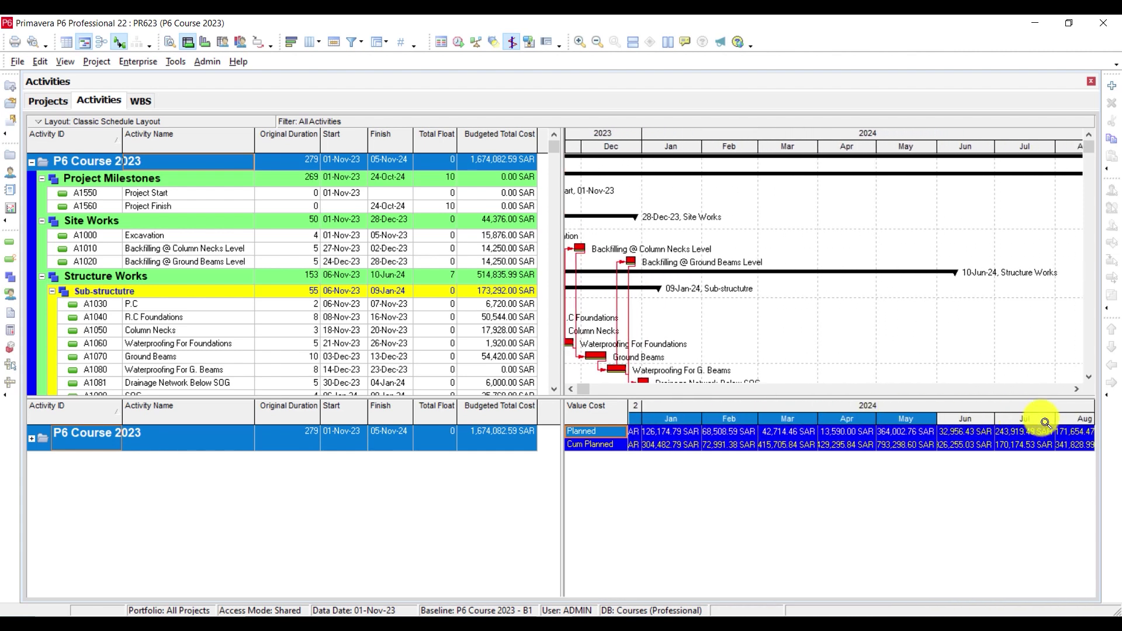
shift+click(1035, 418)
drag(1035, 418, 831, 422)
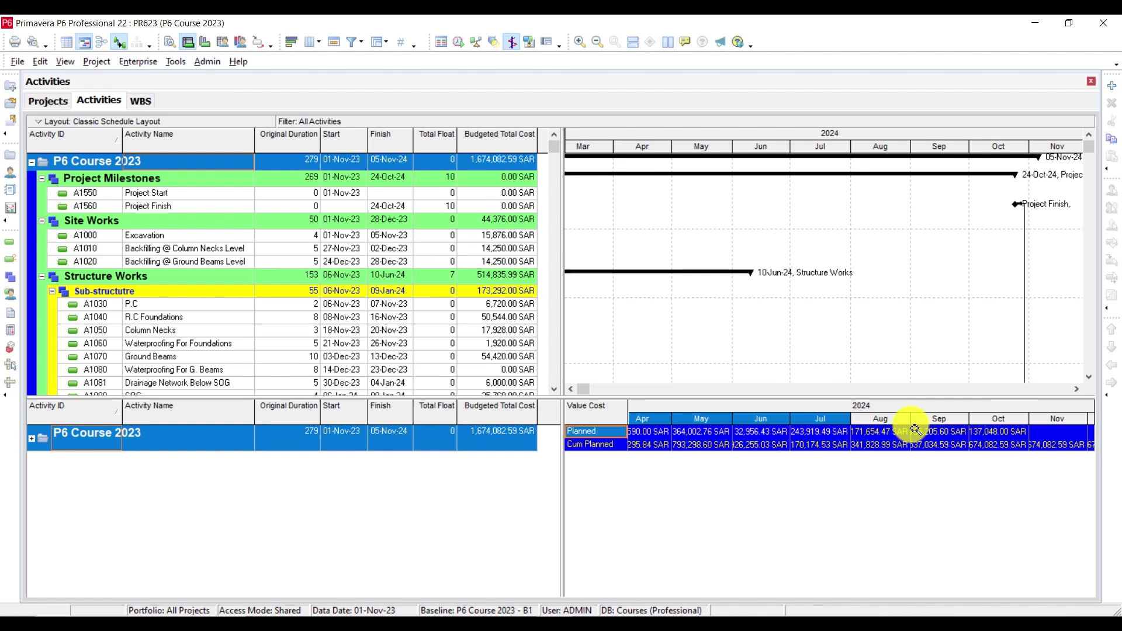
shift+click(1047, 421)
drag(1026, 420, 992, 426)
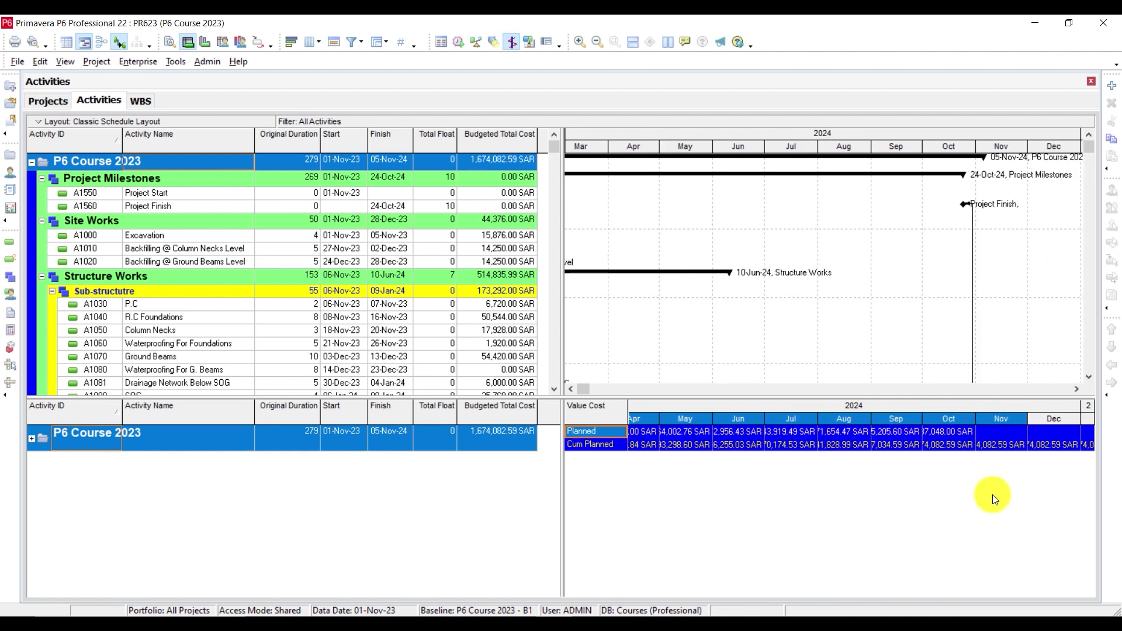
key(ctrl+KP_Subtract)
Switch to a blank Excel workbook, paste the copied planned value data at cell A1 and autofit all columns
right_click(519, 624)
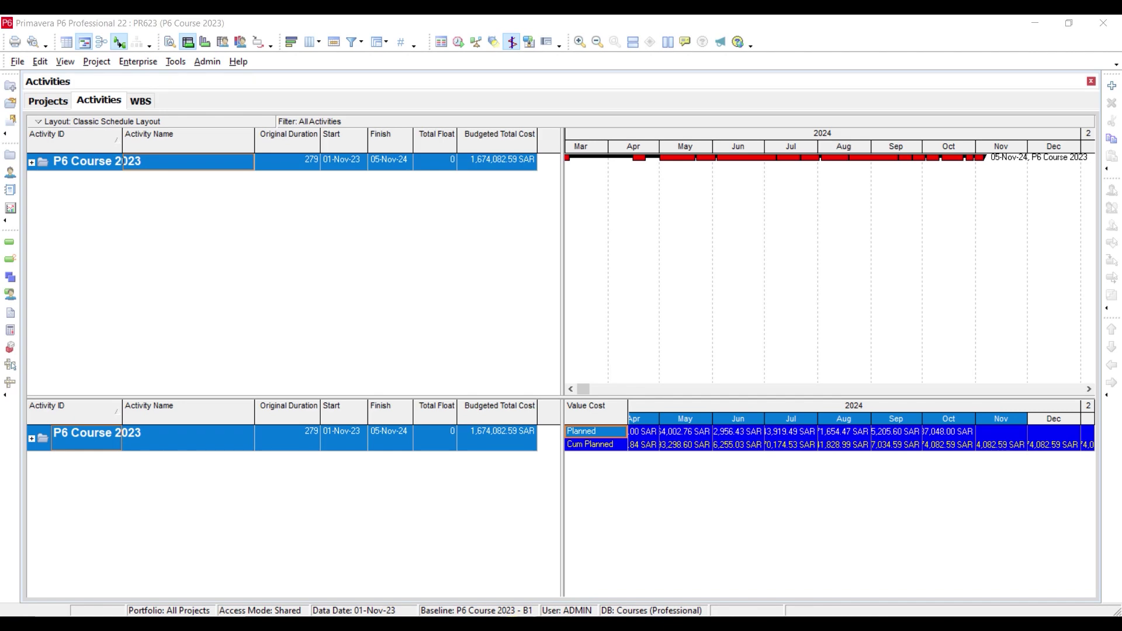
click(517, 552)
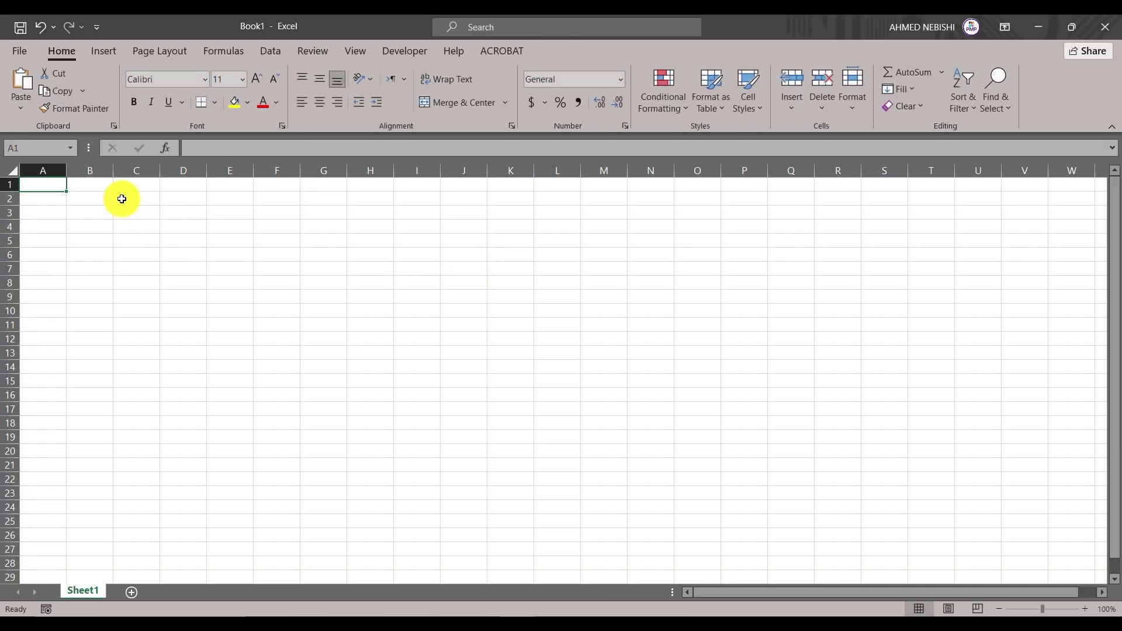
key(ctrl+v)
click(263, 336)
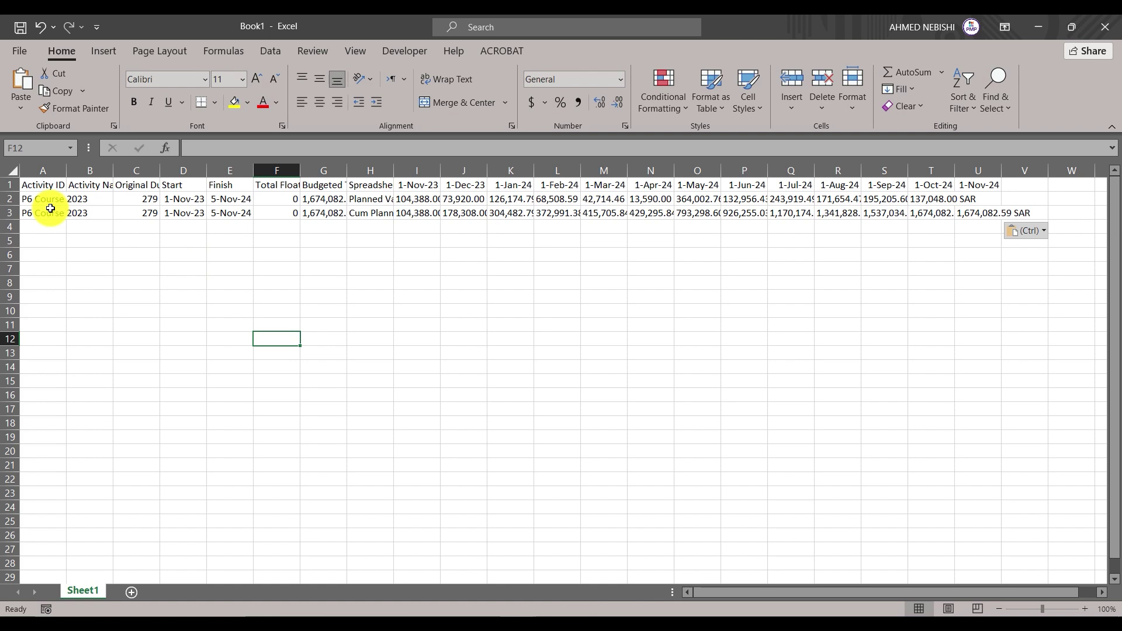
click(13, 170)
double_click(67, 170)
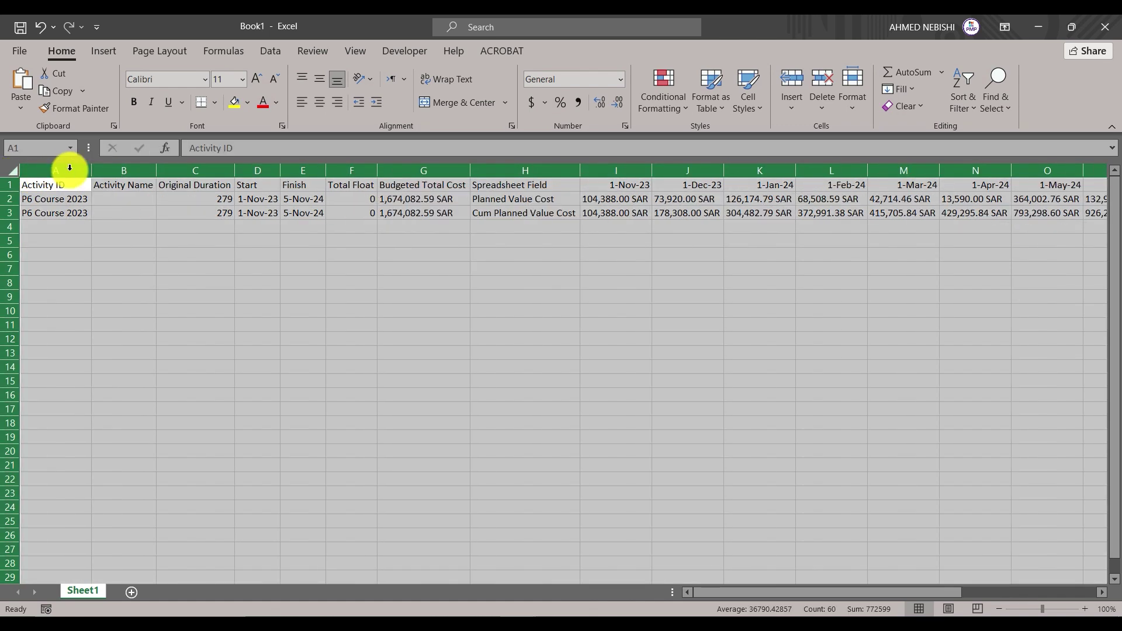
click(184, 295)
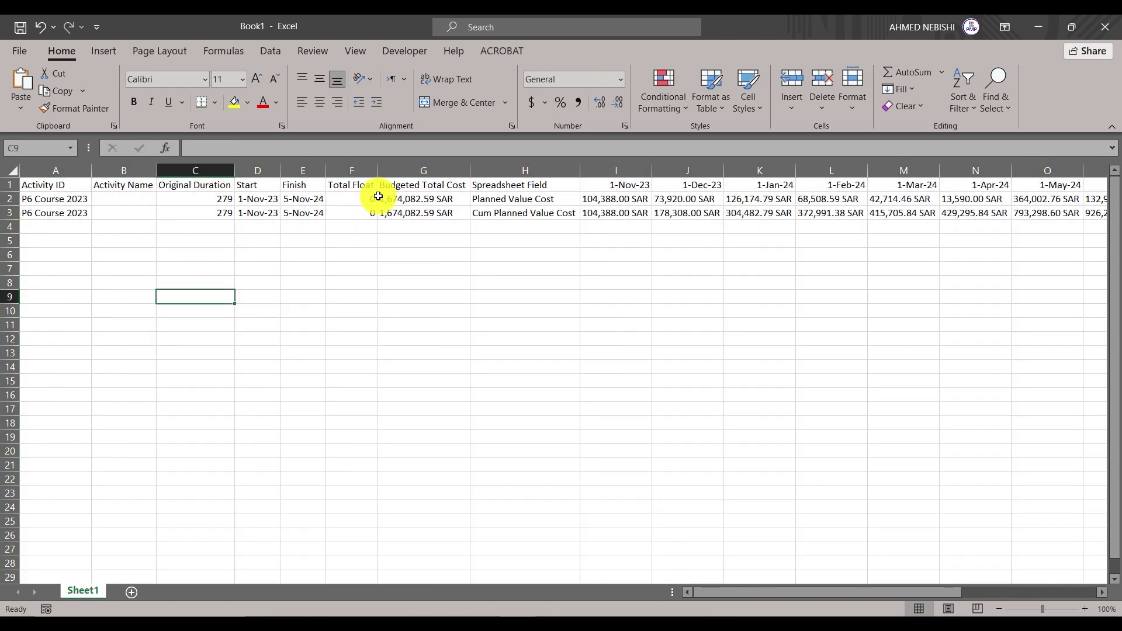
Delete columns A through G, from Activity ID to Budgeted Total Cost, keeping the spreadsheet field and monthly values
drag(41, 184, 424, 212)
right_click(437, 170)
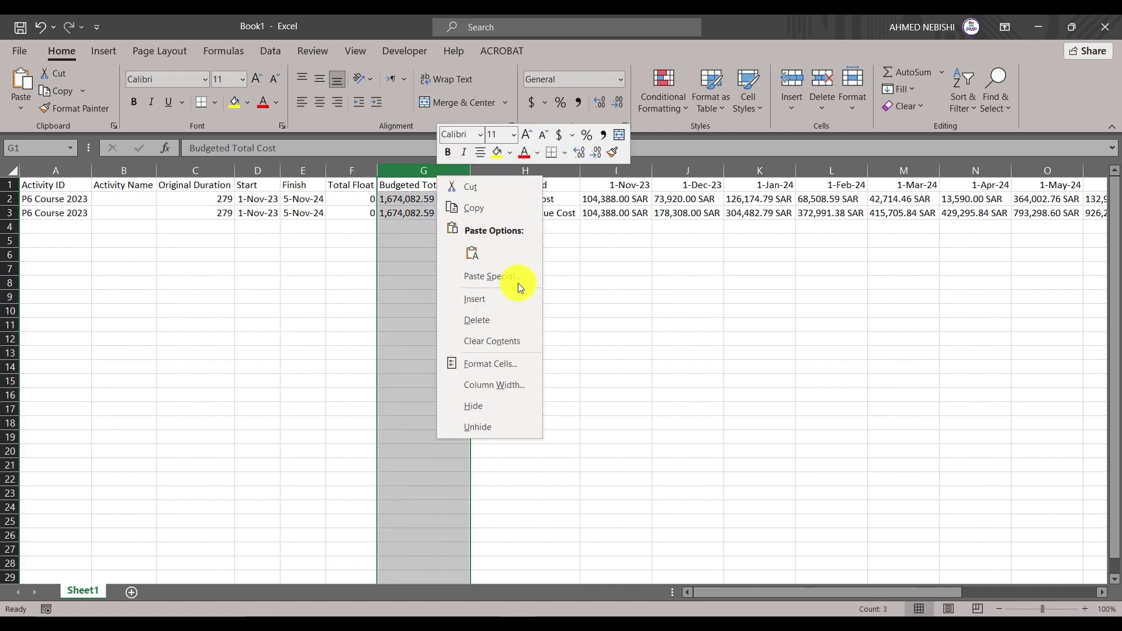
key(Escape)
drag(69, 170, 401, 172)
right_click(401, 171)
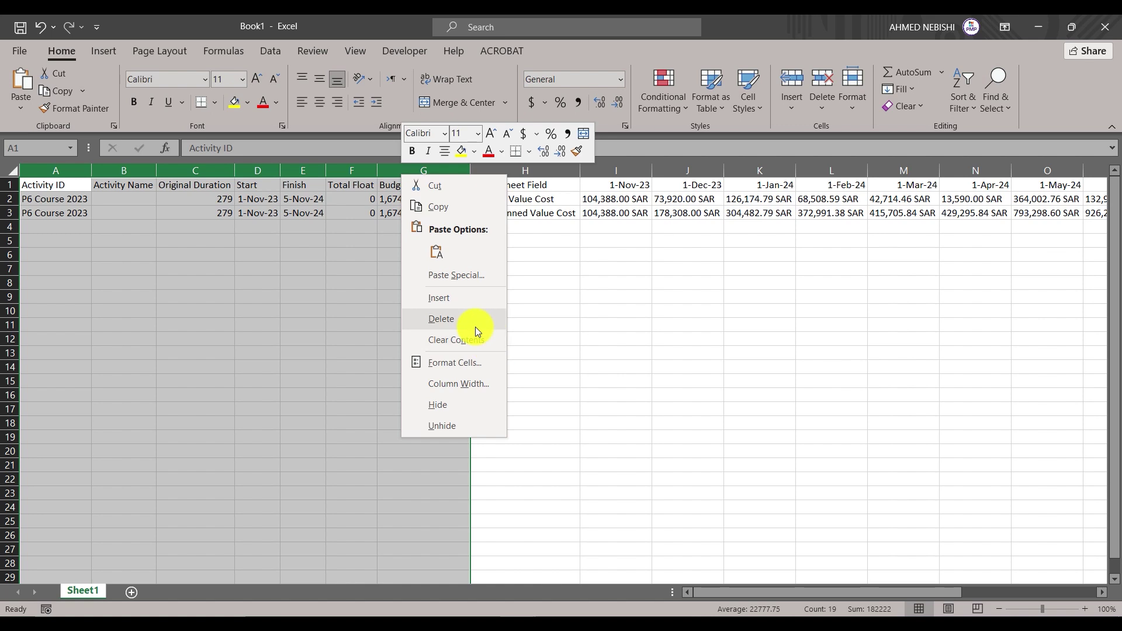
click(475, 323)
click(371, 366)
click(63, 199)
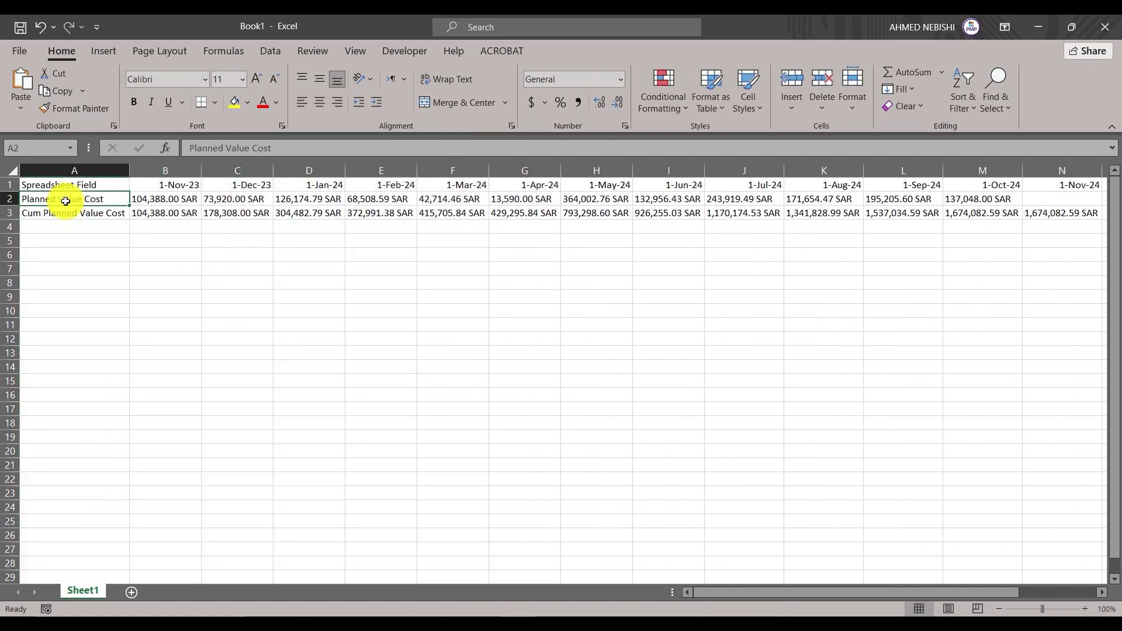
mouse_move(757, 593)
mouse_down()
mouse_move(793, 595)
mouse_move(756, 595)
mouse_up()
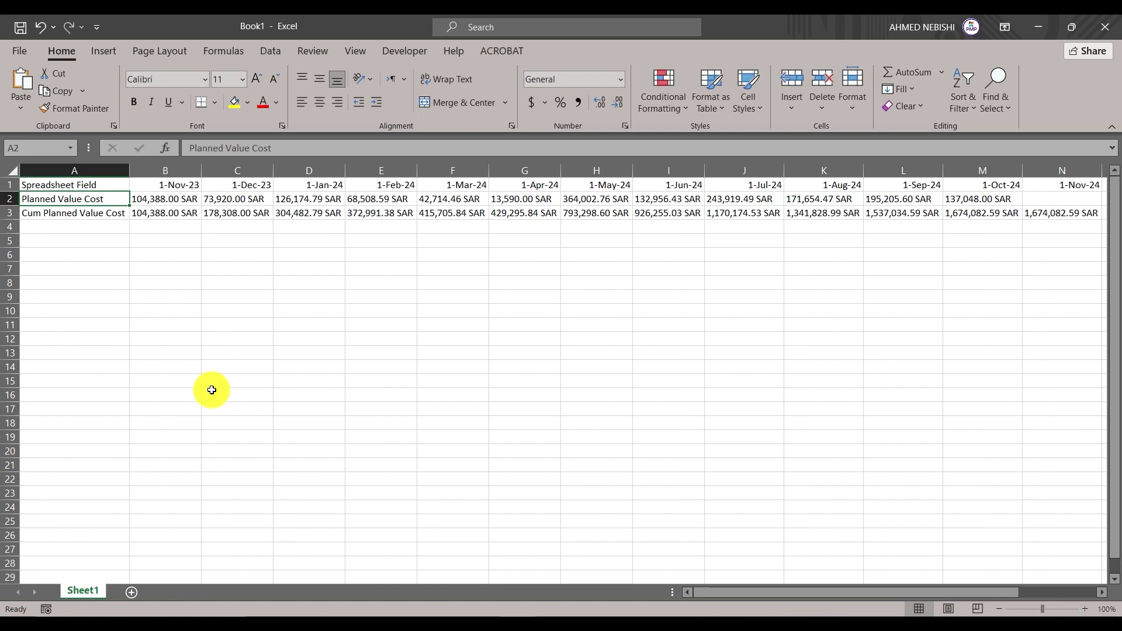
Replace every occurrence of "SAR" in the sheet with nothing so the cost cells hold plain numbers
click(197, 201)
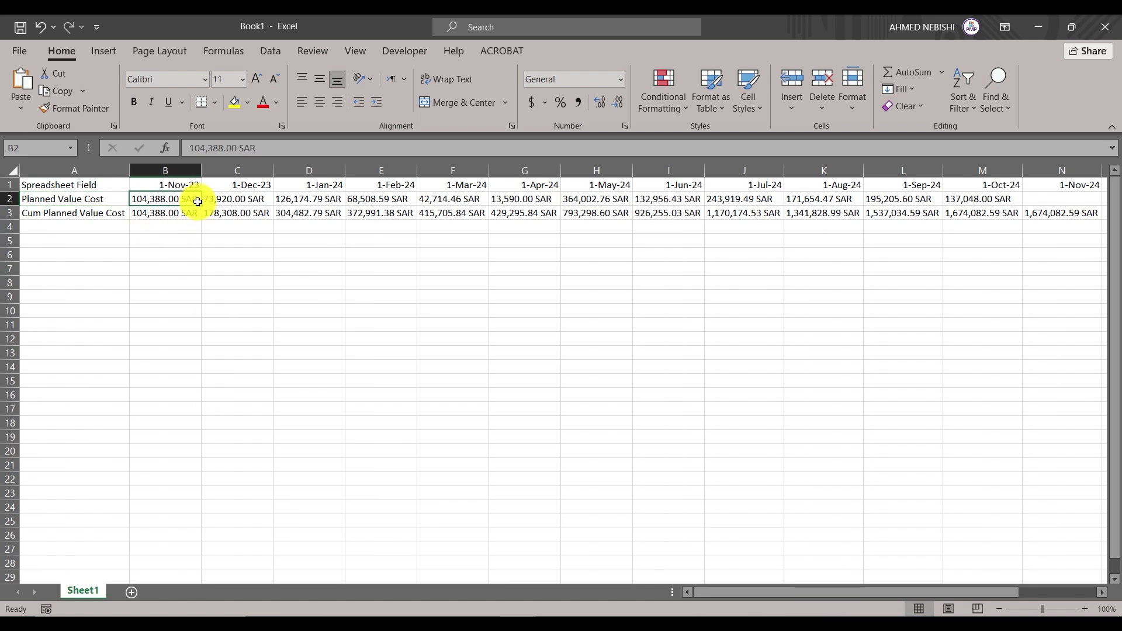
key(ctrl+f)
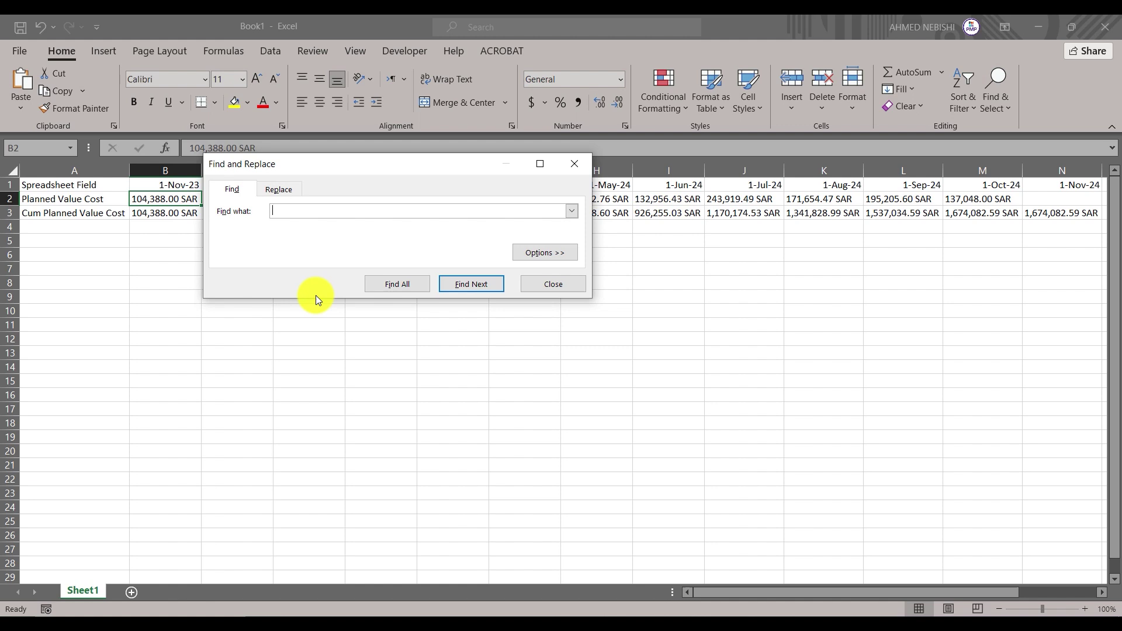
click(283, 191)
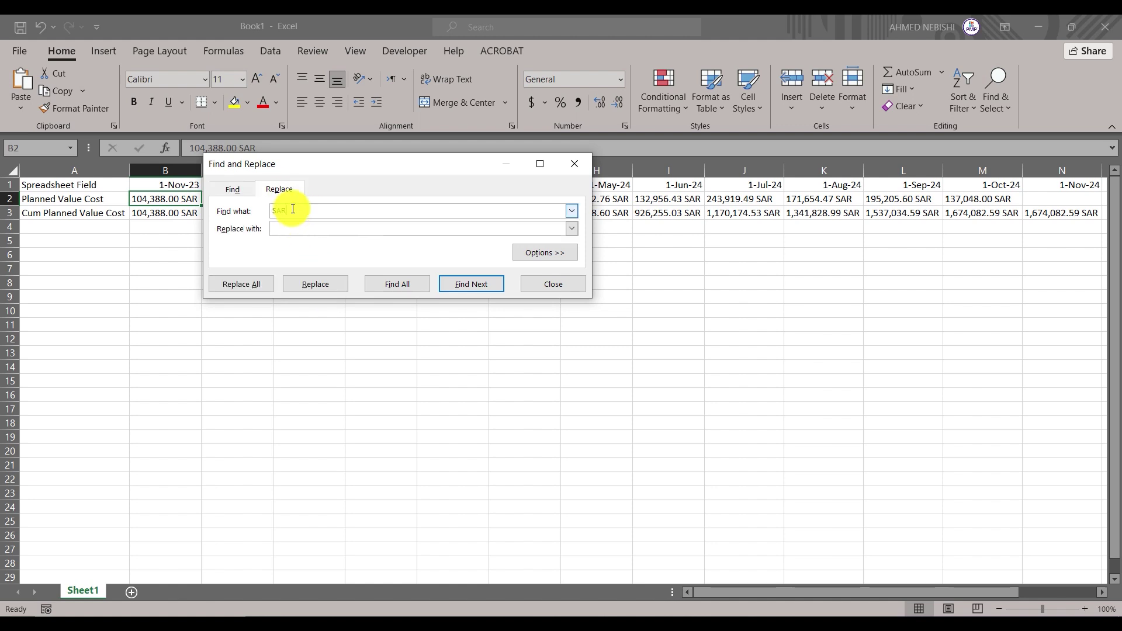
click(221, 286)
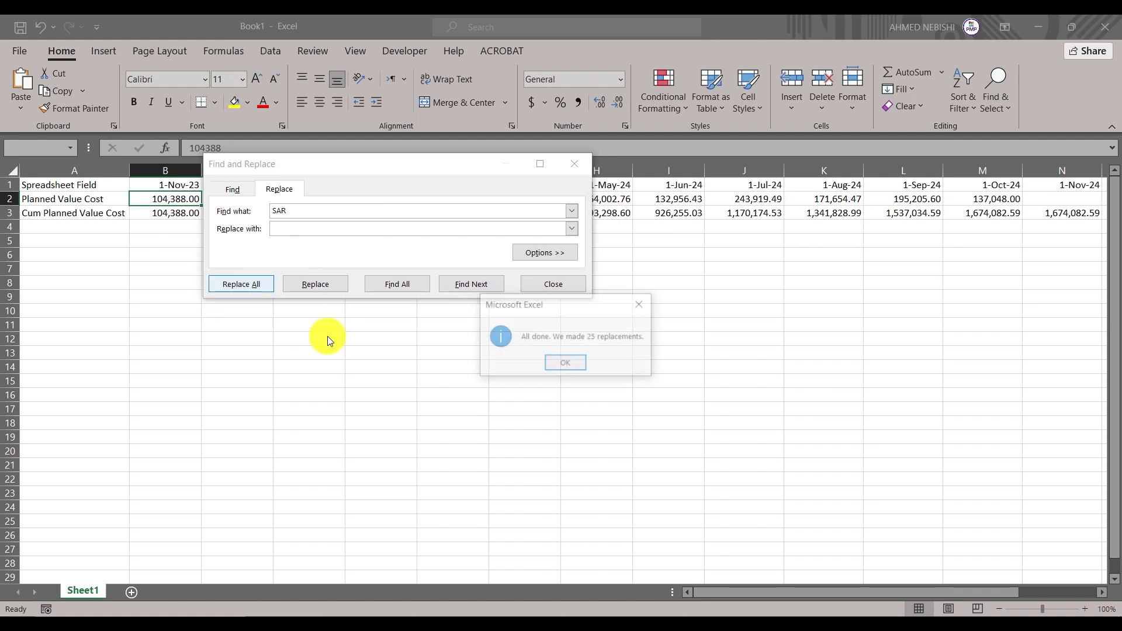
click(561, 362)
click(553, 284)
click(524, 334)
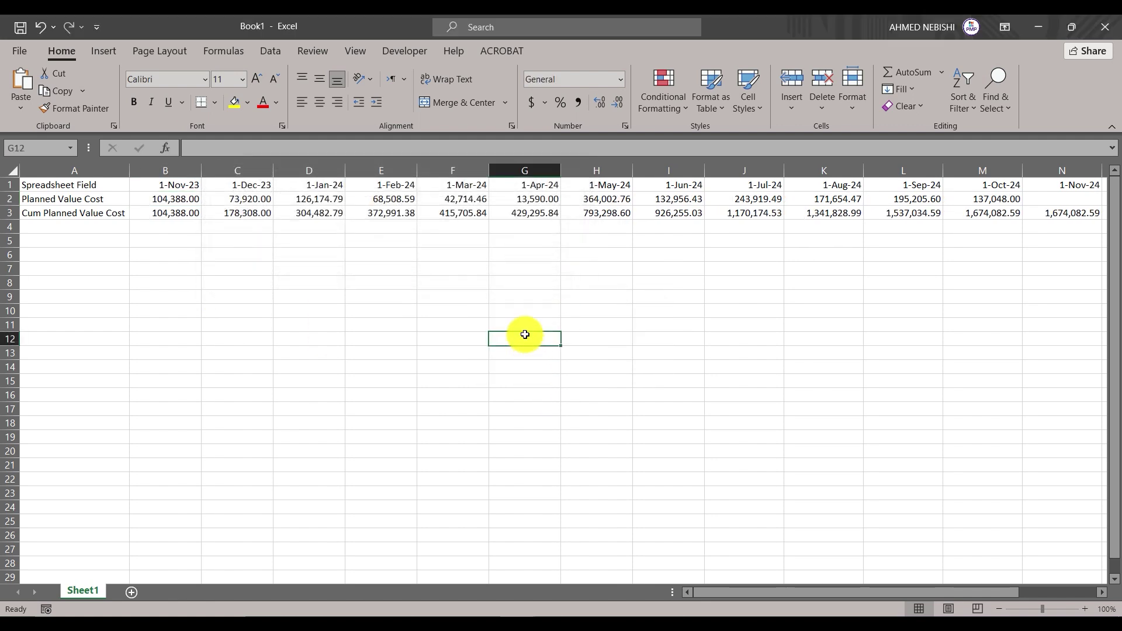
Check the month headers across row 1 from November 2023 to November 2024 and return to the first columns
click(161, 188)
key(Right)
key(Right)
key(Right)
key(Right)
key(Right)
key(Right)
key(Right)
key(Right)
key(Right)
key(Right)
key(Right)
key(Right)
key(Right)
key(Right)
key(Right)
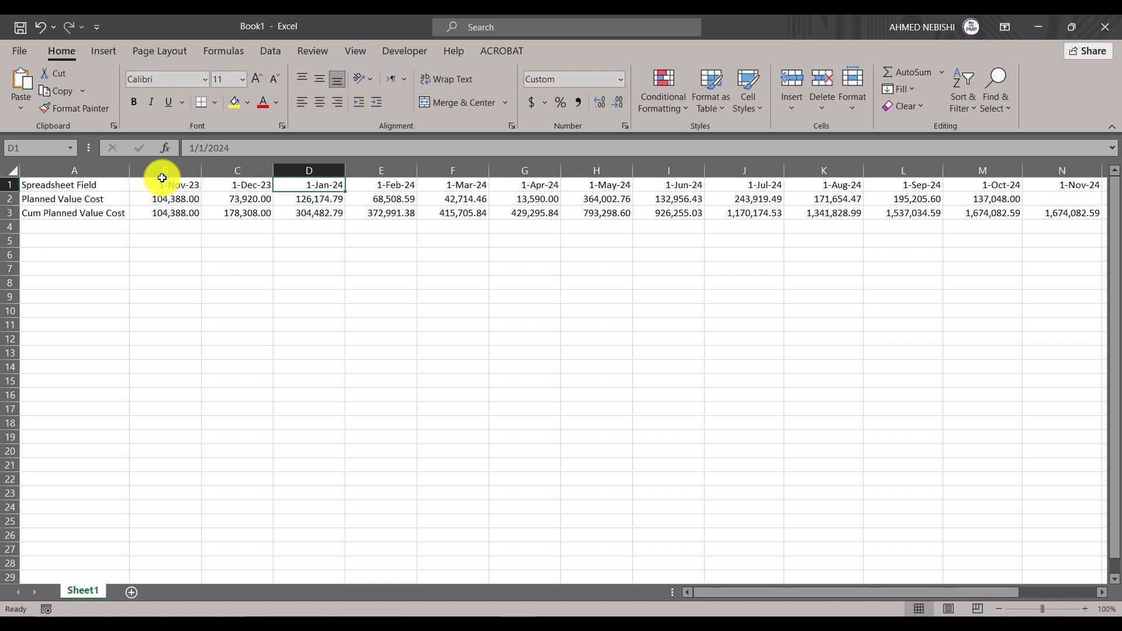
key(Left)
key(Left)
key(Left)
key(Left)
key(Left)
key(Left)
key(Left)
key(Left)
key(Left)
key(Left)
key(Left)
key(Left)
key(Left)
key(Left)
key(Left)
key(Left)
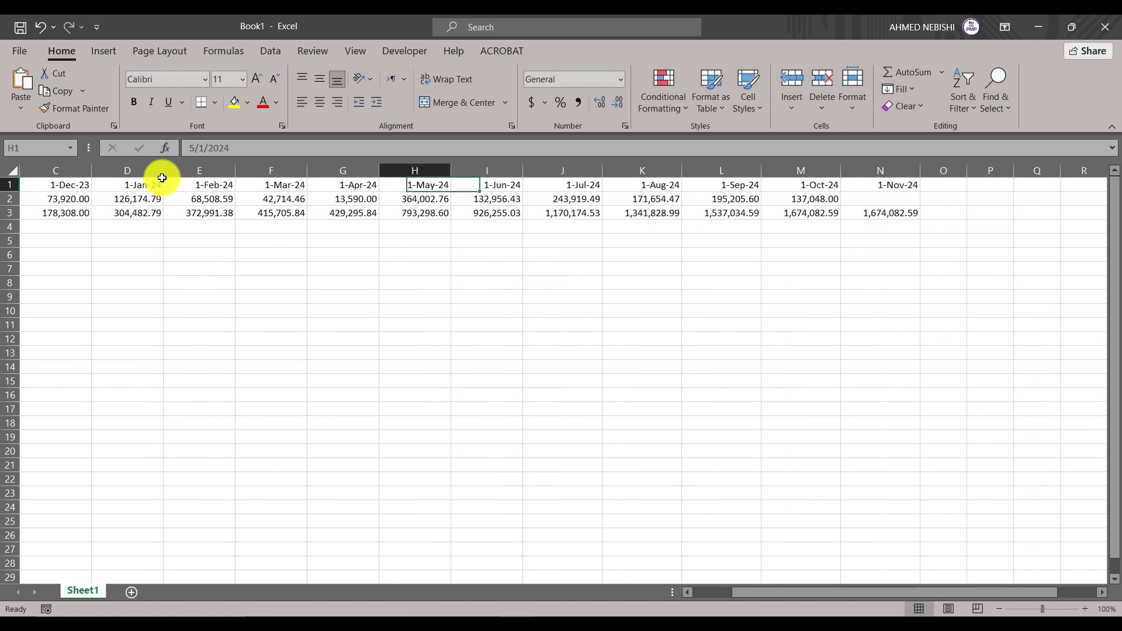
drag(809, 591, 668, 578)
click(206, 332)
Fill the header row A1:N1 with the standard light blue colour
drag(58, 186, 1084, 206)
drag(1103, 182, 754, 185)
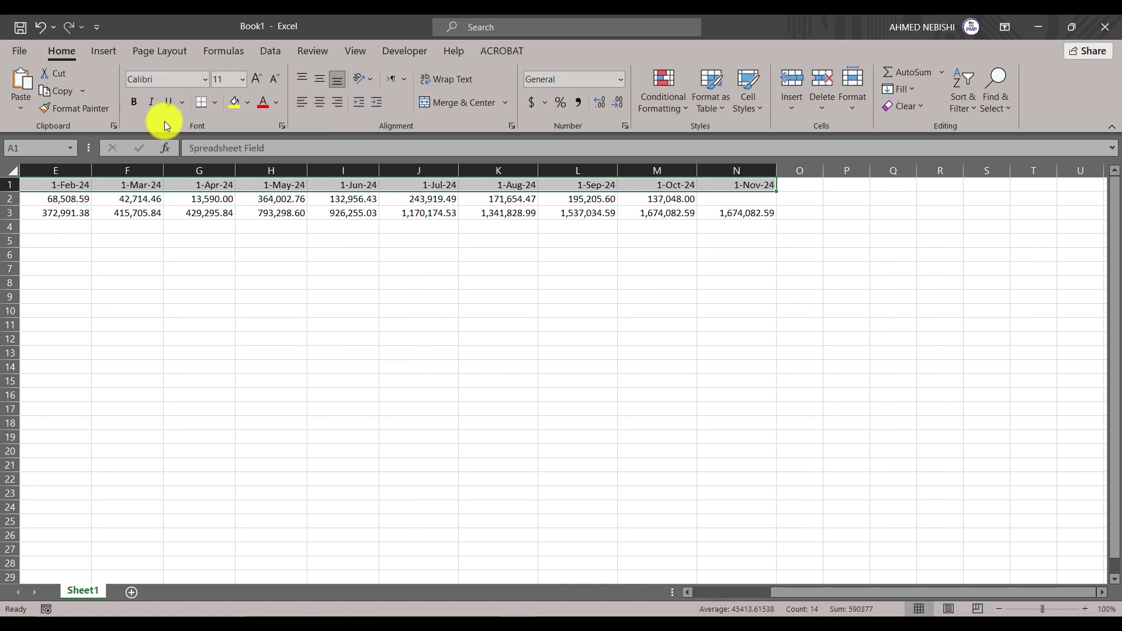
click(251, 106)
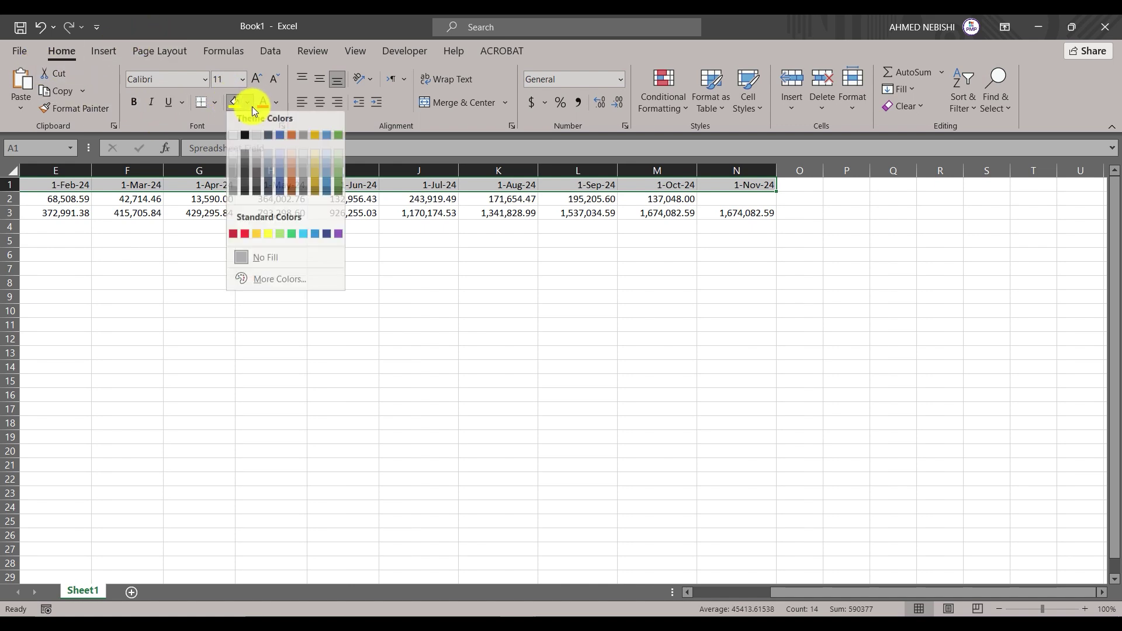
click(302, 240)
scroll(62, 213, left, 5)
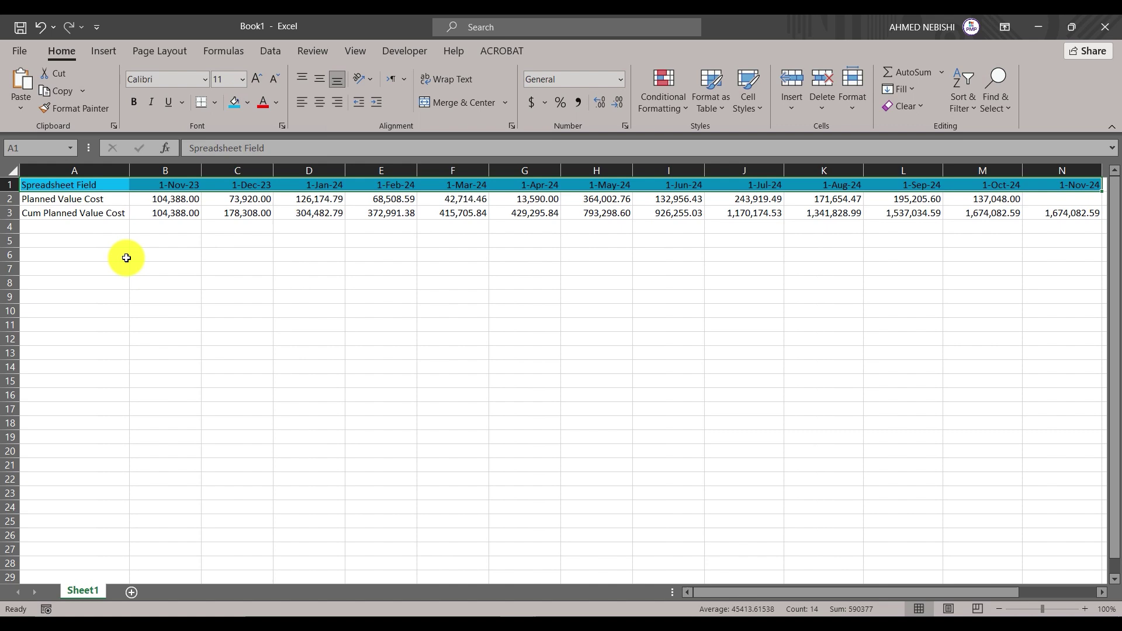
Apply the same light blue fill to the Planned Value Cost and Cum Planned Value Cost labels in A2:A3
click(67, 198)
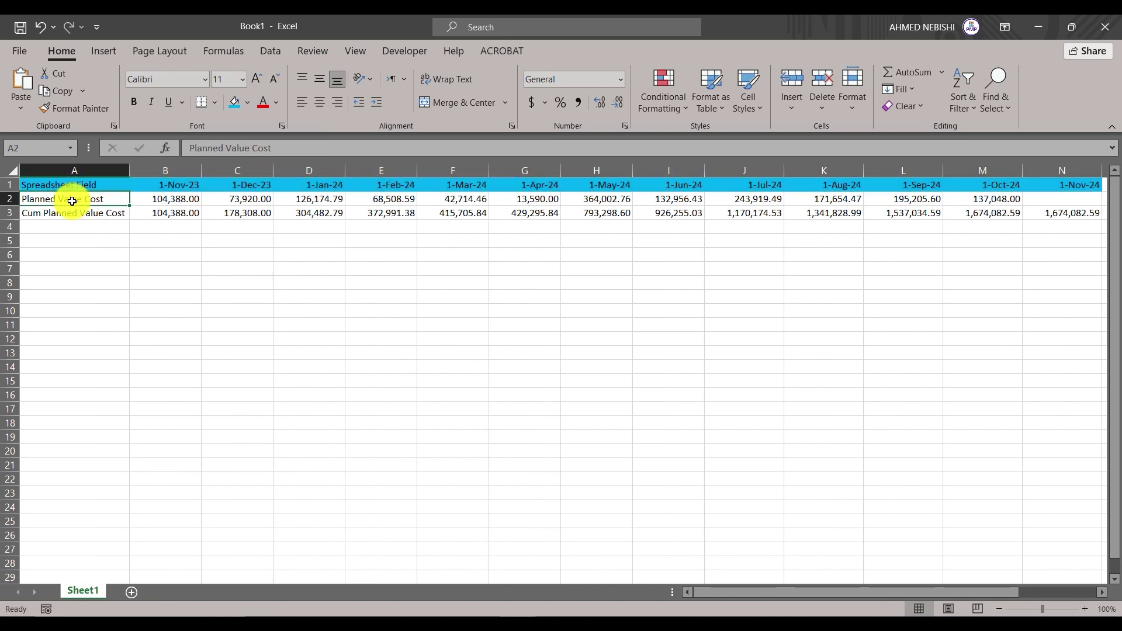
drag(69, 198, 69, 213)
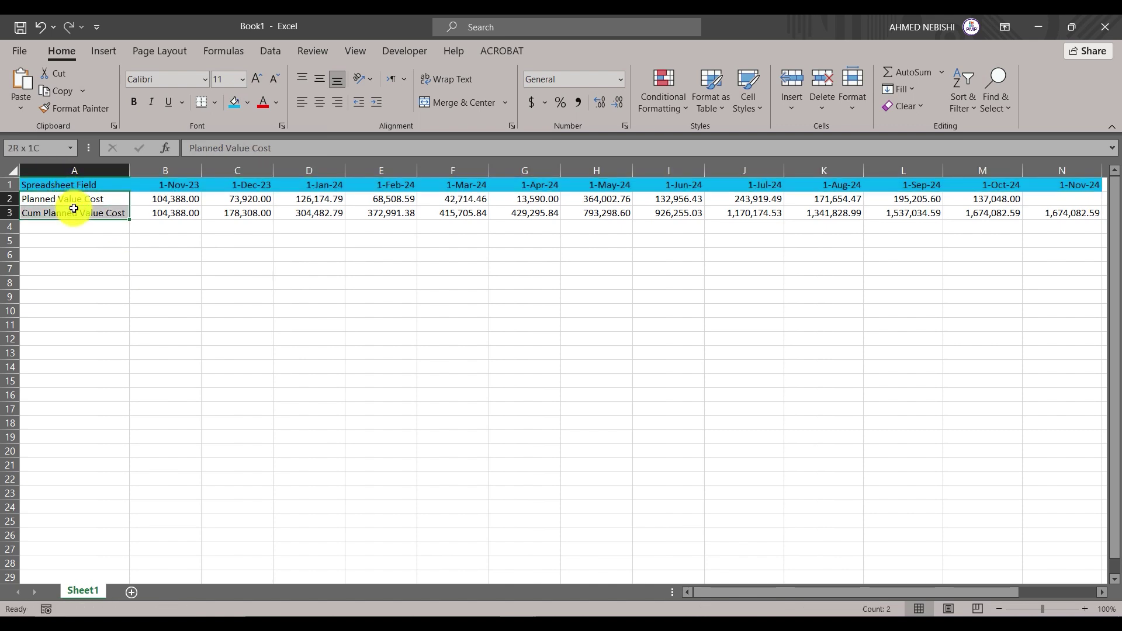
click(232, 104)
click(258, 300)
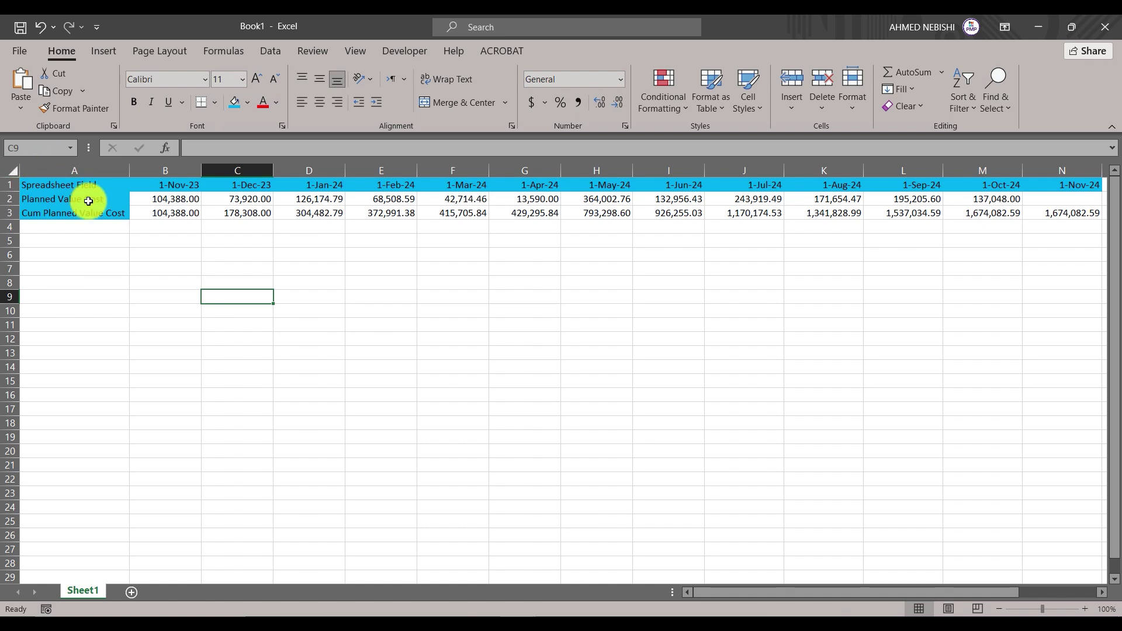
Insert a combo chart of A1:N3 with Planned Value Cost as clustered columns and Cum Planned Value Cost as a line on the secondary axis
drag(95, 184, 869, 212)
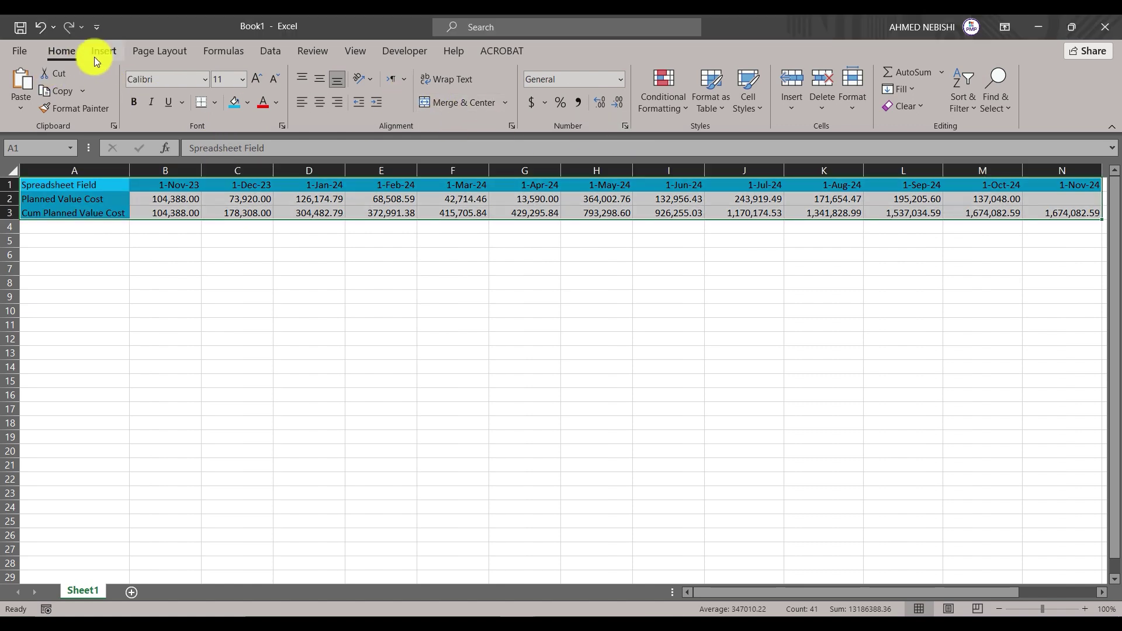
click(95, 58)
click(453, 107)
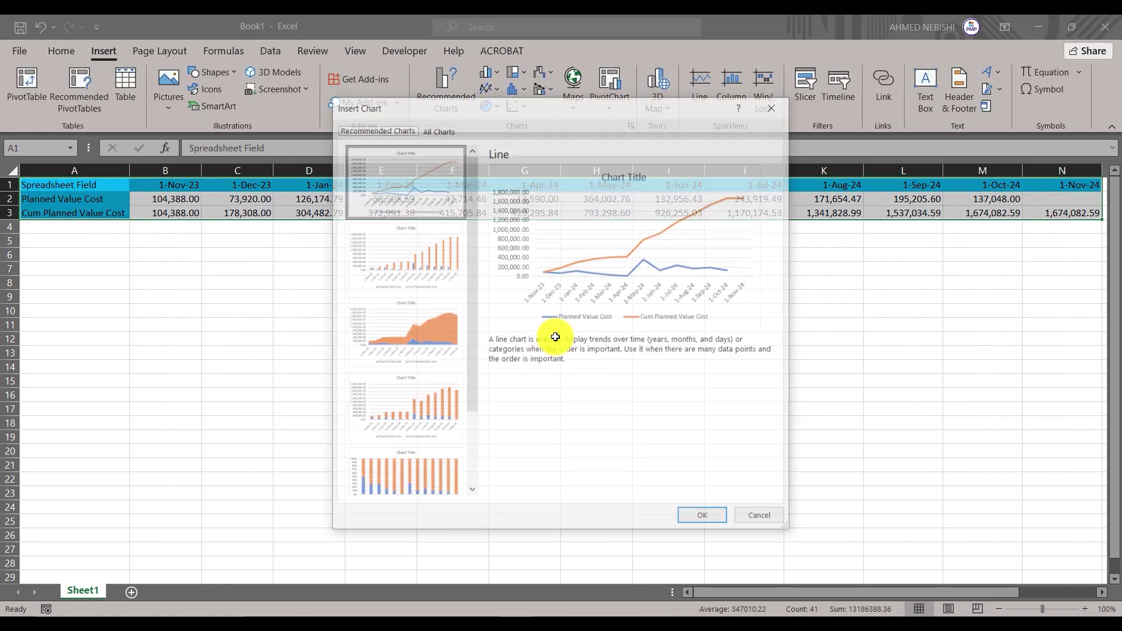
scroll(422, 386, down, 1)
scroll(423, 390, up, 2)
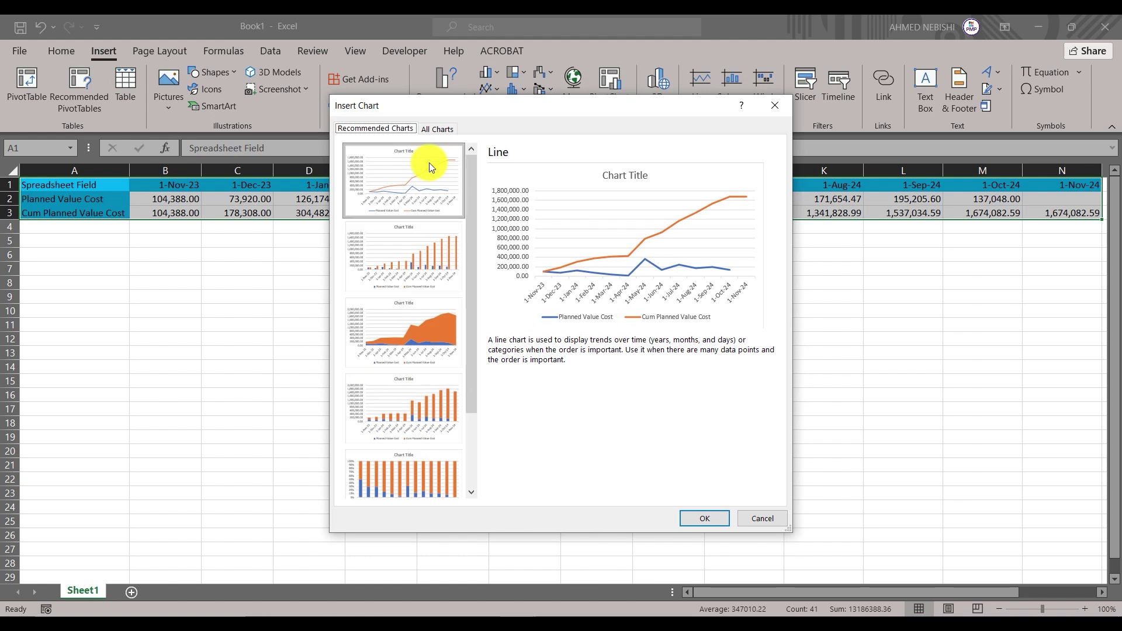
click(446, 128)
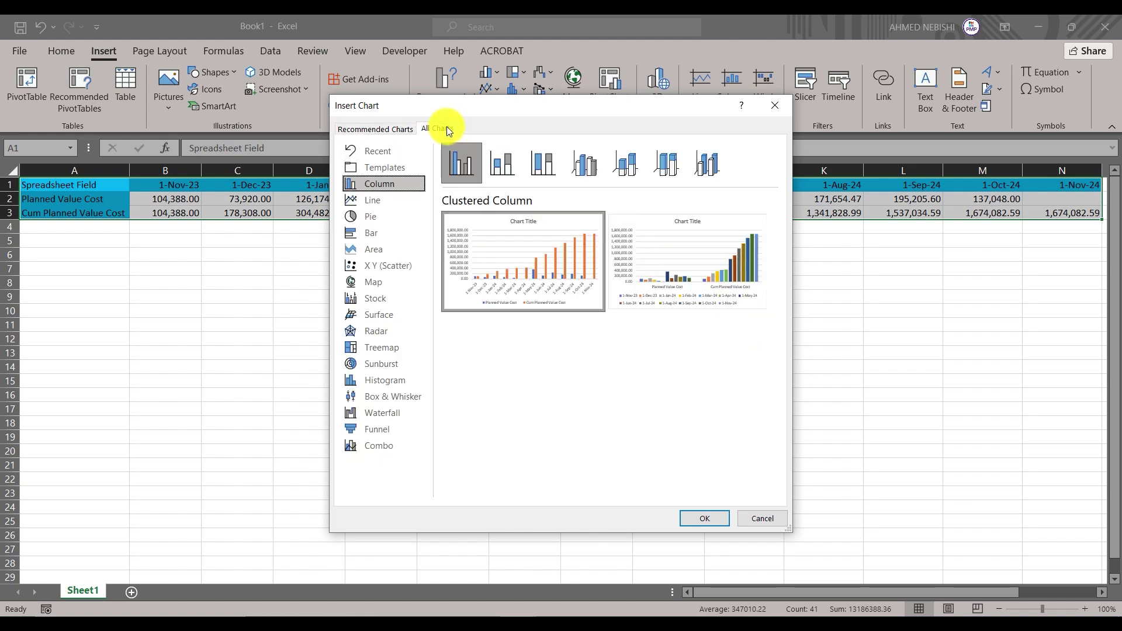
click(414, 450)
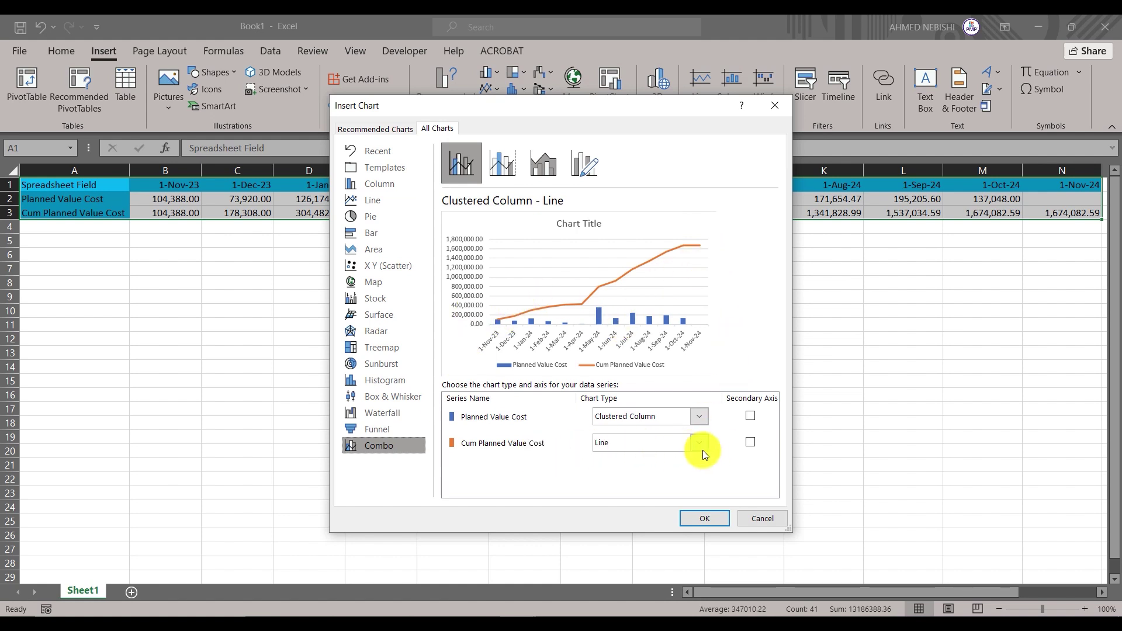
click(754, 442)
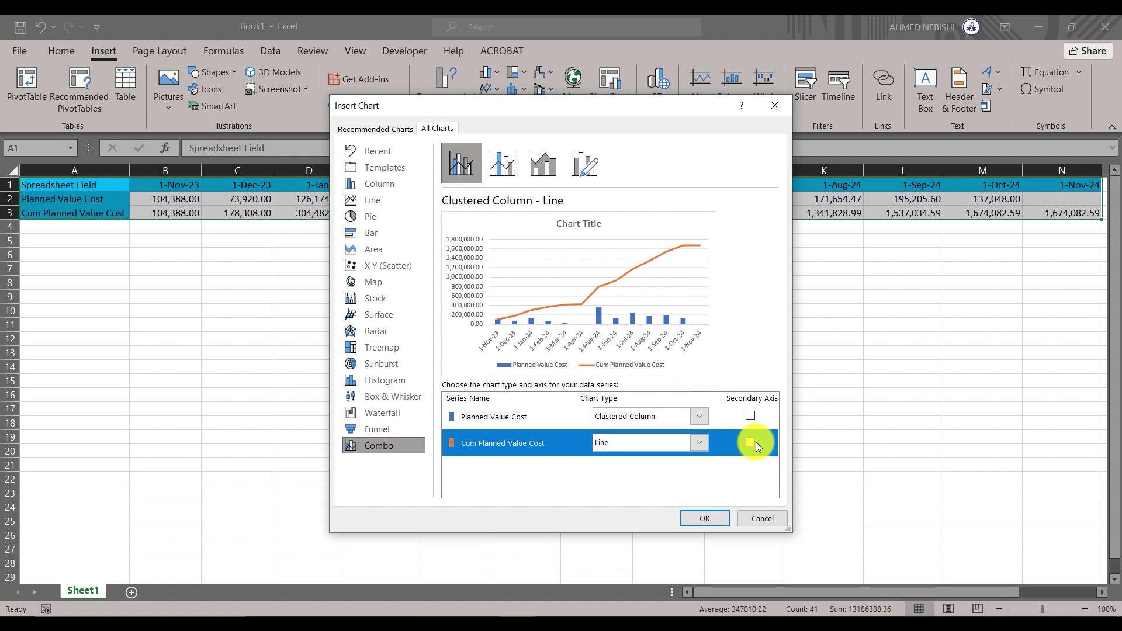
click(705, 516)
Enlarge the combo chart and place it directly below the data table, spanning about columns A to L and rows 5 to 24
drag(387, 490, 126, 506)
drag(740, 506, 1020, 548)
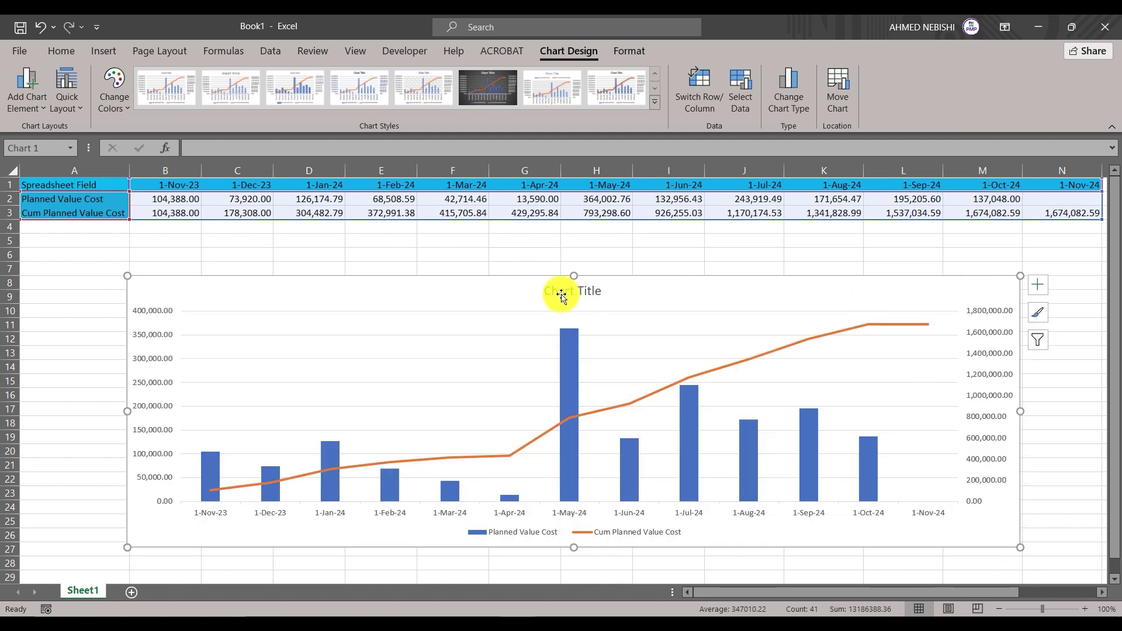
drag(538, 289, 467, 264)
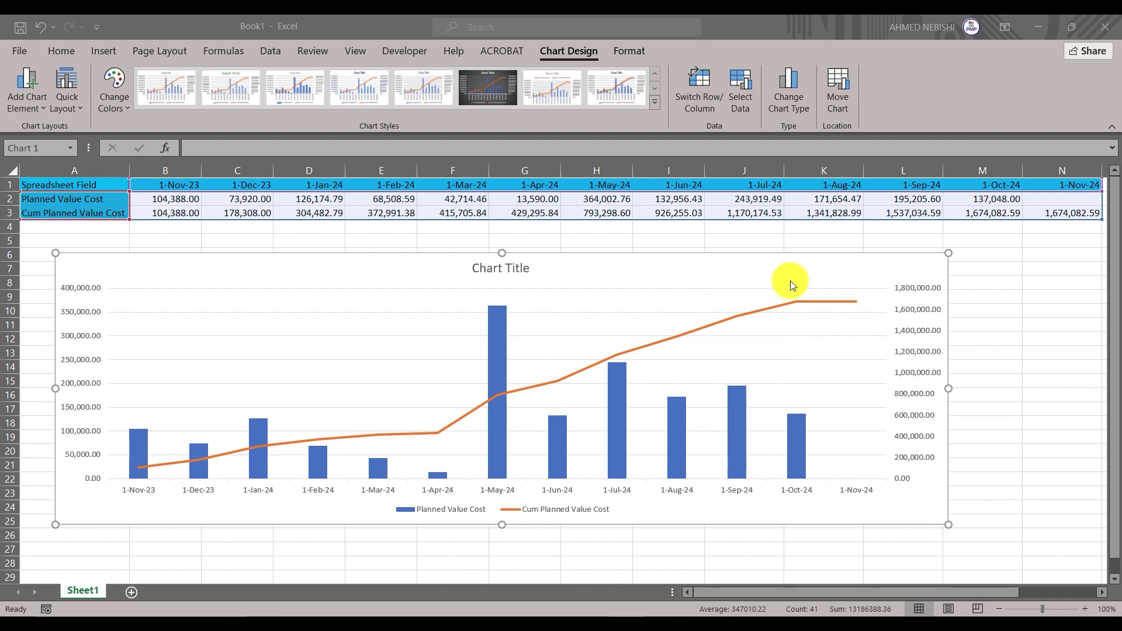
click(744, 272)
drag(743, 272, 663, 264)
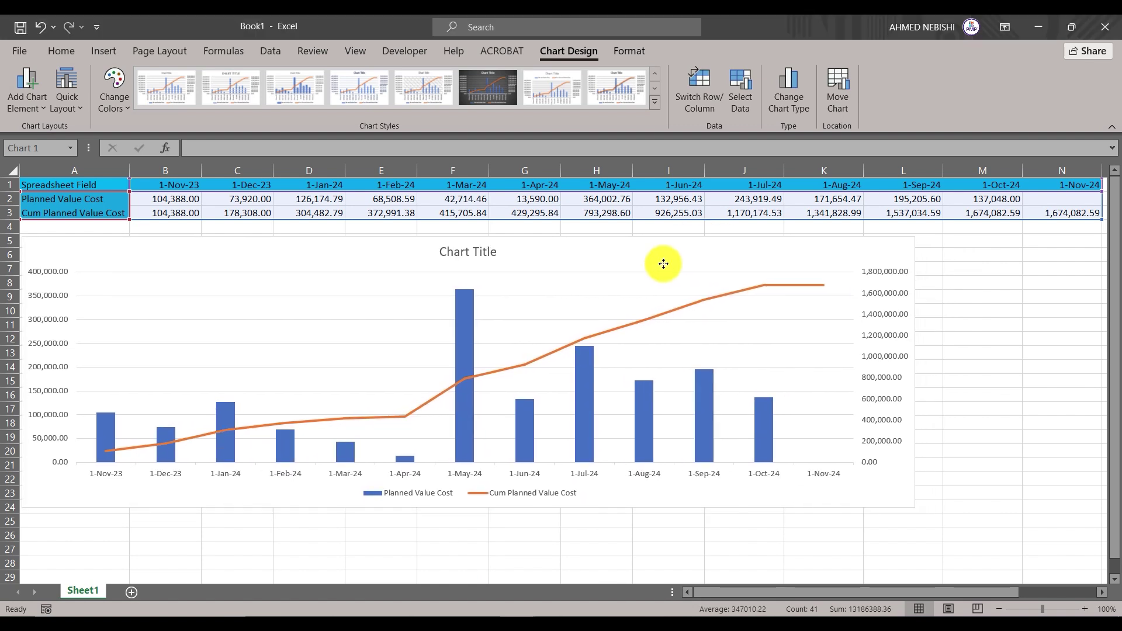
click(1020, 335)
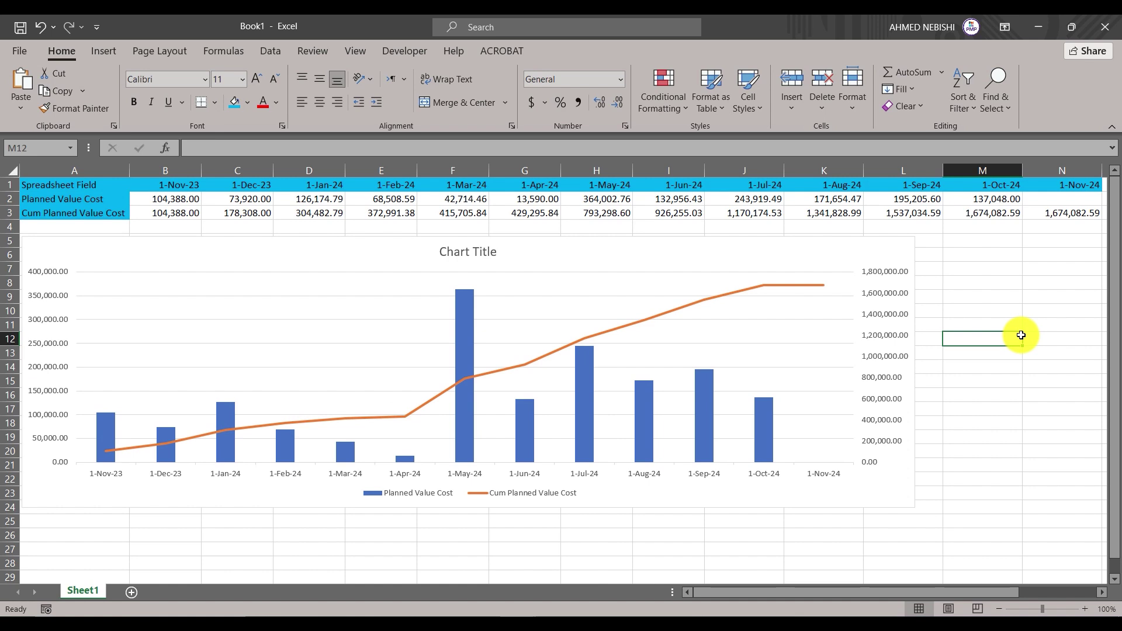